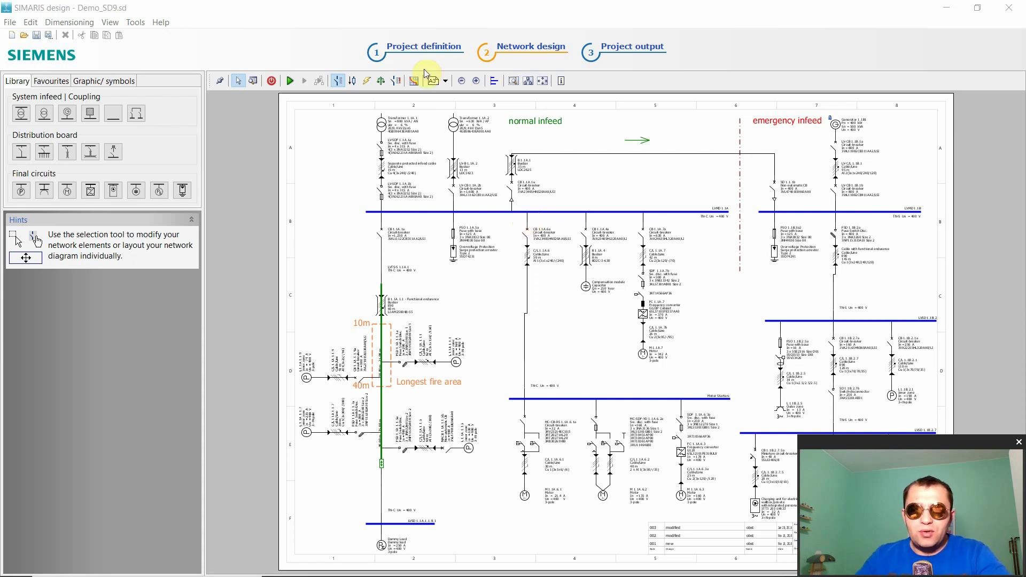
Step: Open the project definition and review the country and language options in the regional settings
left_click(412, 48)
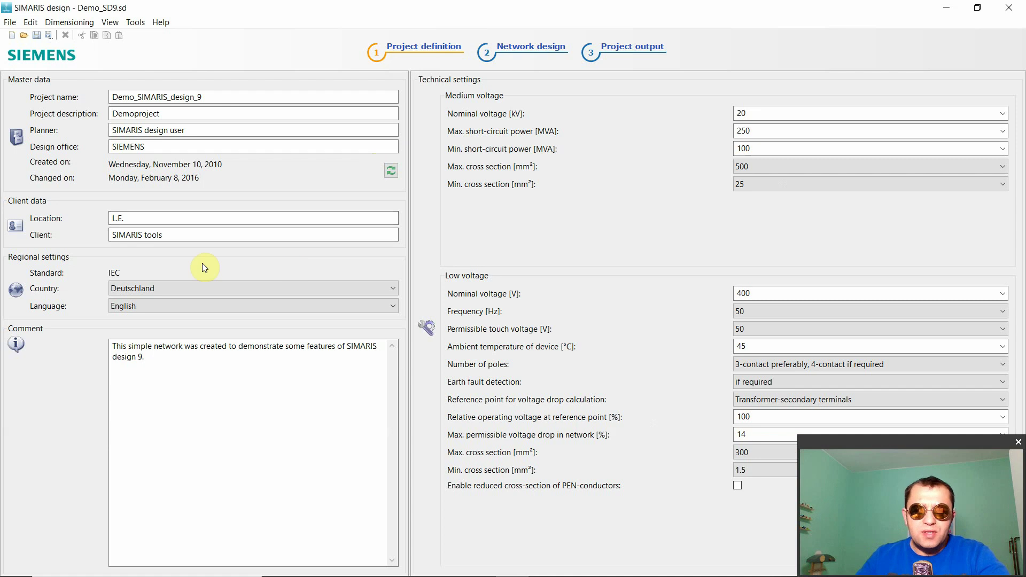
left_click(198, 289)
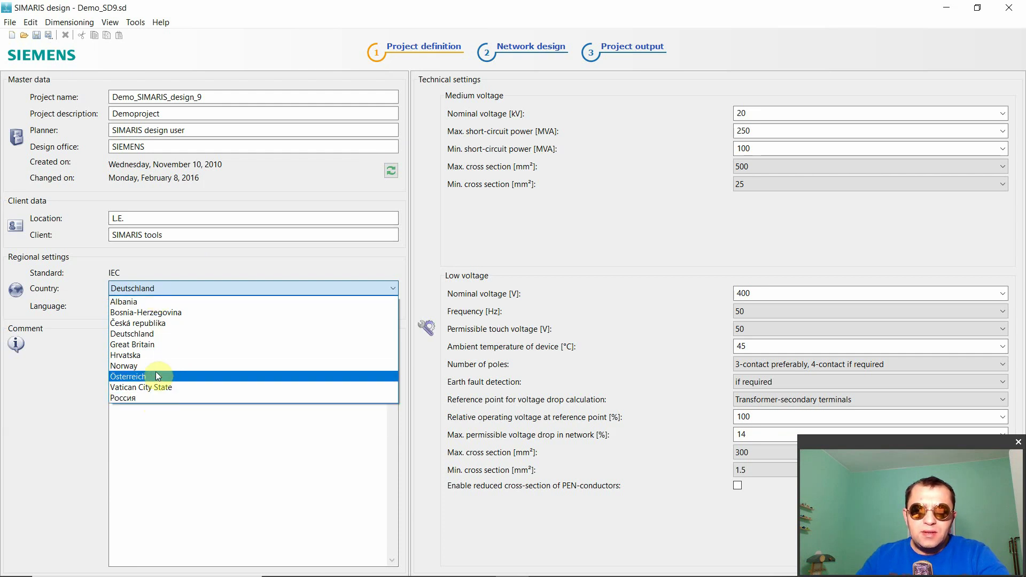
left_click(85, 326)
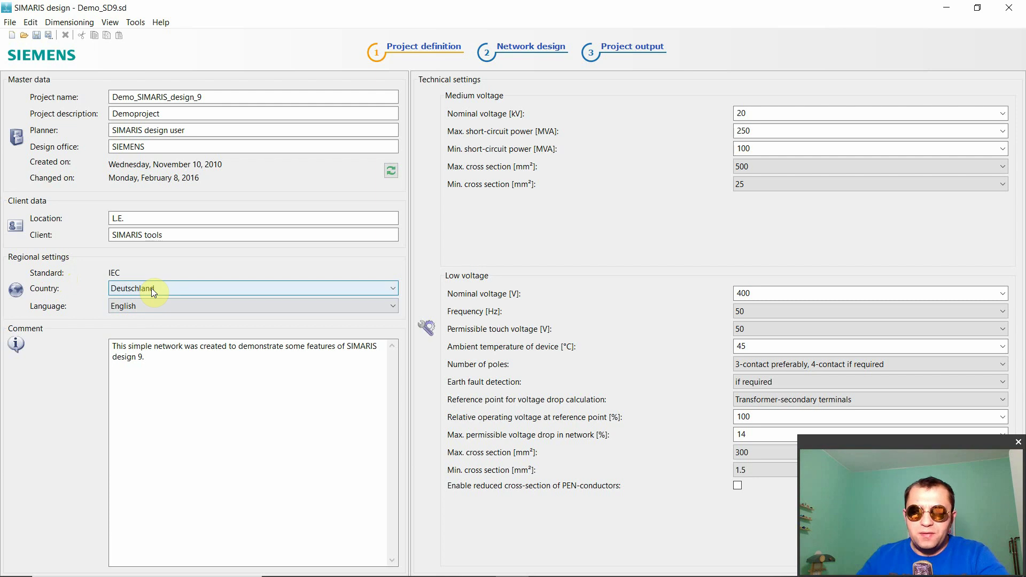
left_click(138, 309)
left_click(137, 310)
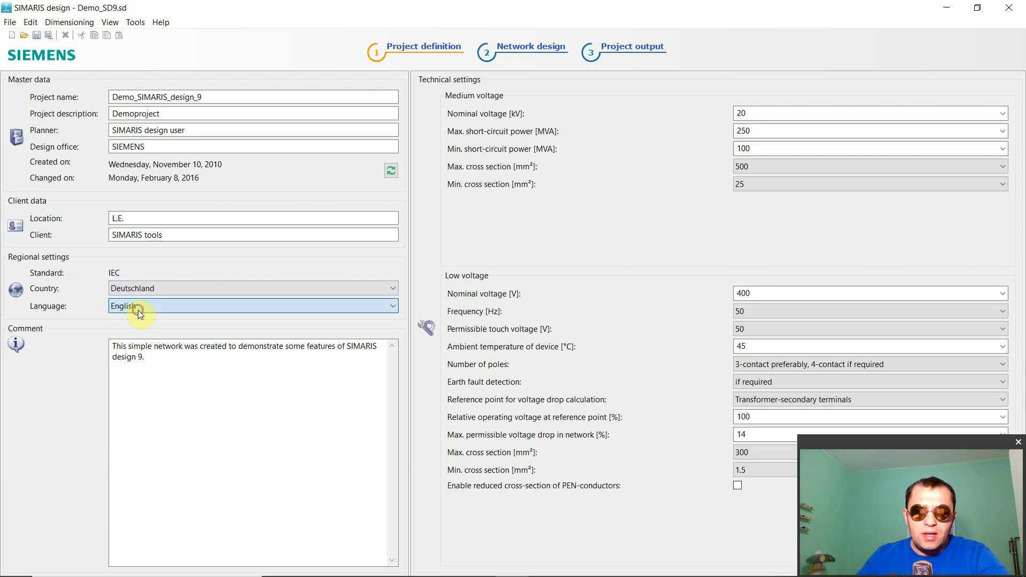
Step: Set the project country to Россия and decline the application restart
left_click(143, 287)
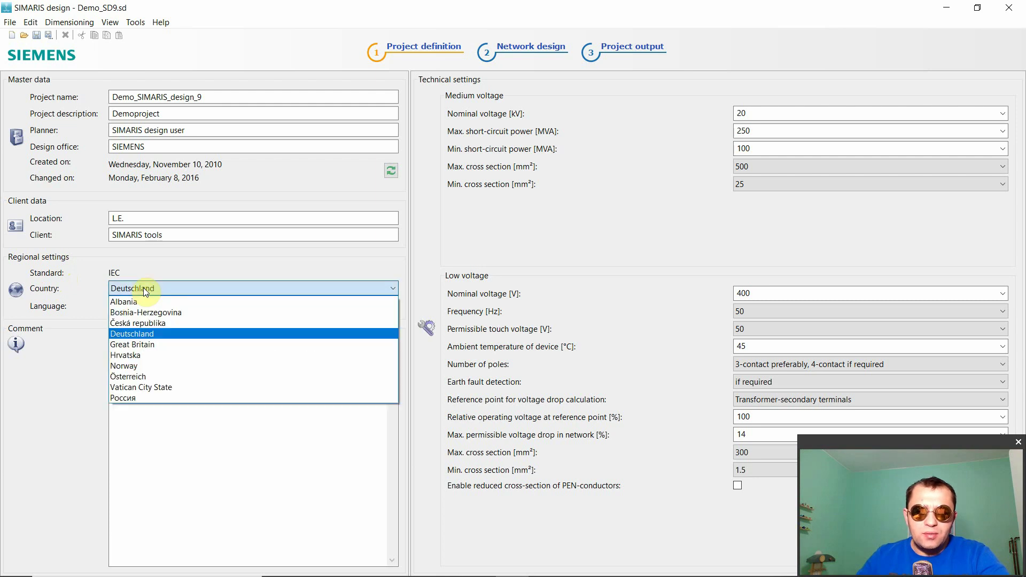
left_click(146, 397)
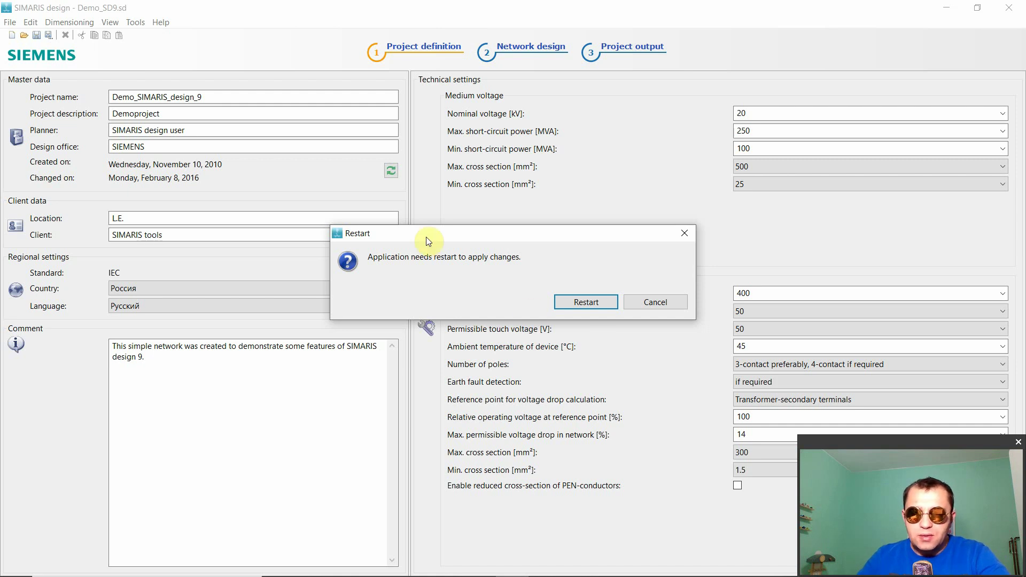
left_click(650, 297)
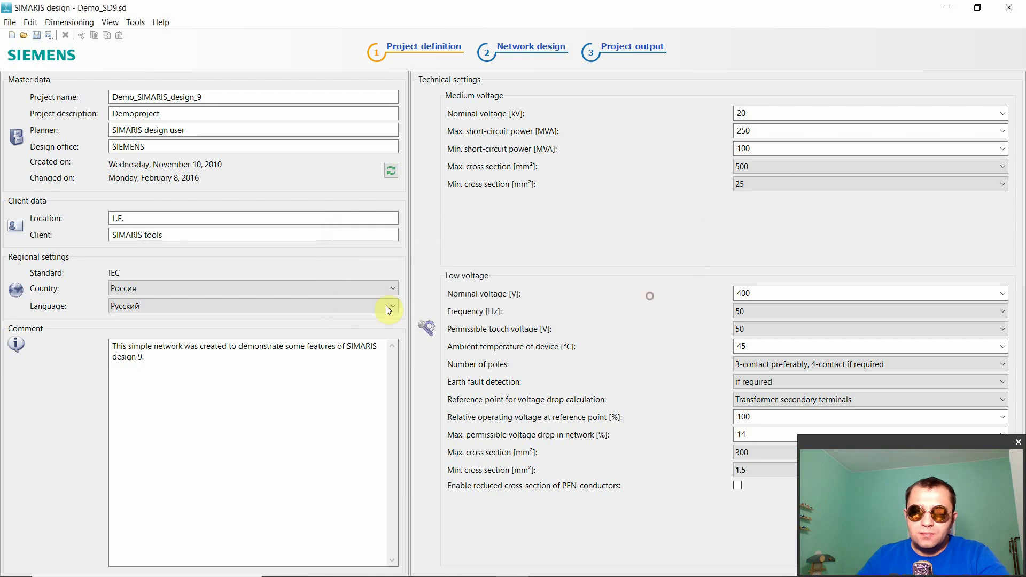
Step: Set the project country back to Deutschland and the language to English, declining both application restarts
left_click(194, 293)
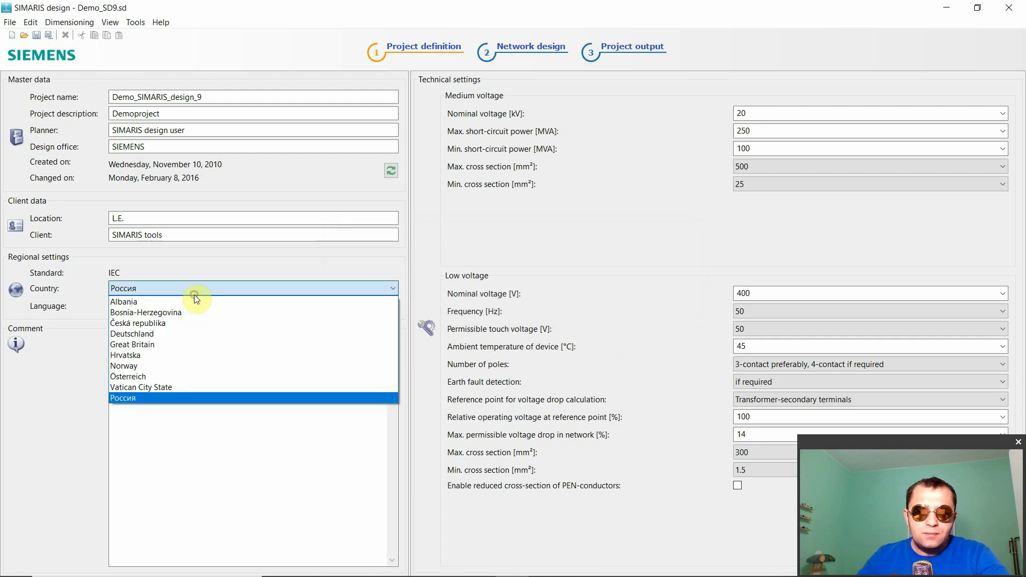
left_click(141, 334)
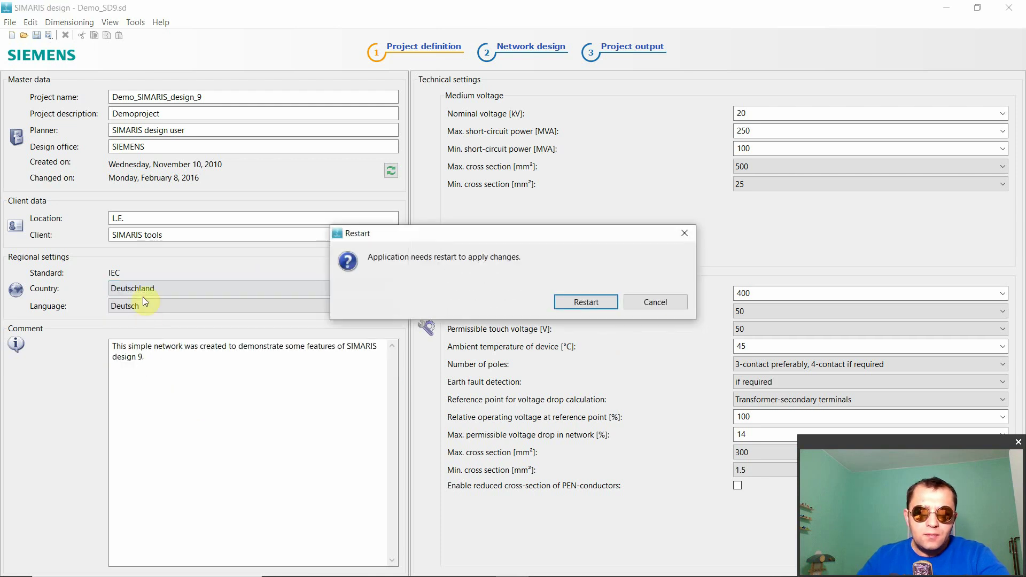
left_click(644, 302)
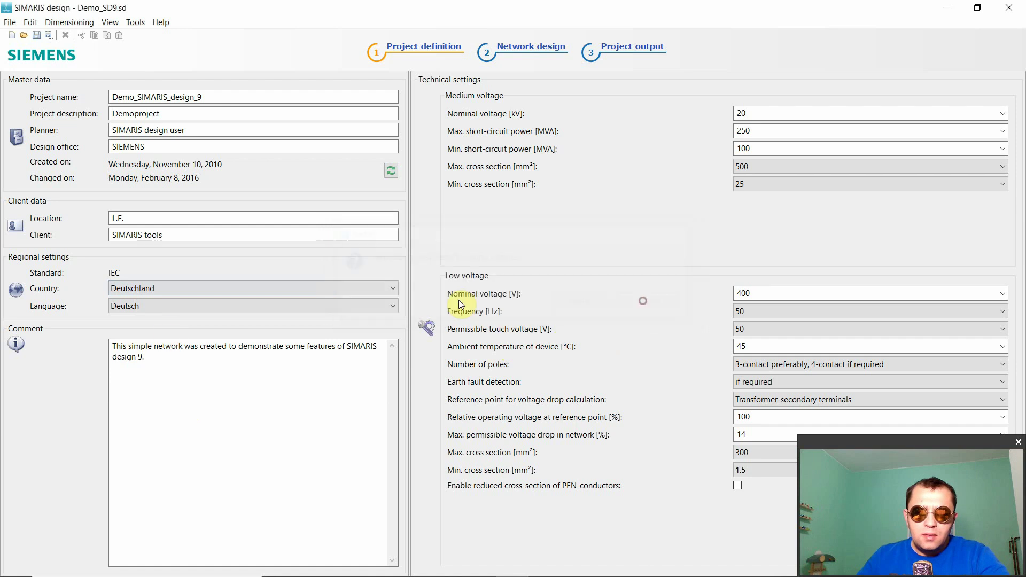
left_click(168, 304)
left_click(158, 326)
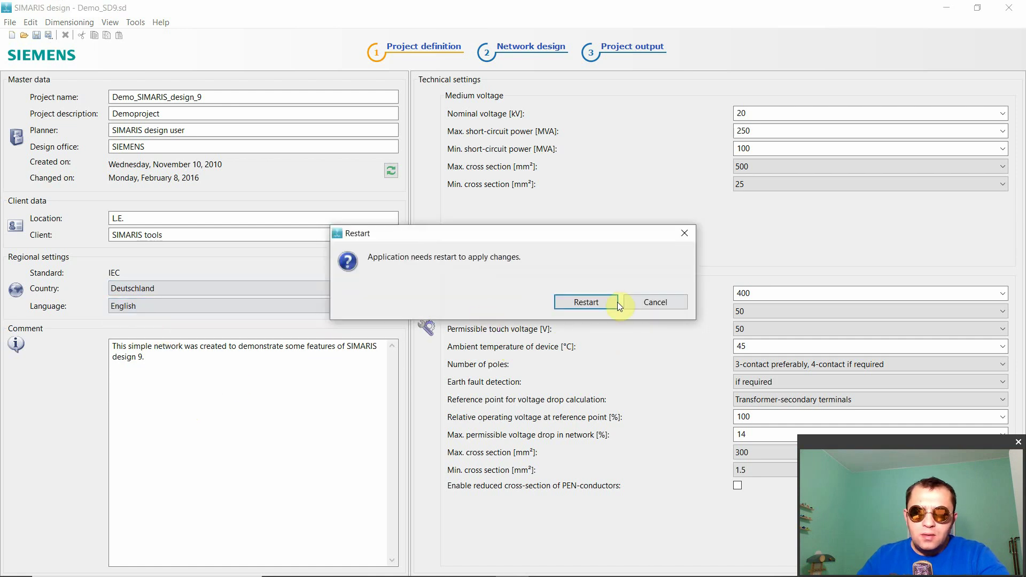
left_click(635, 301)
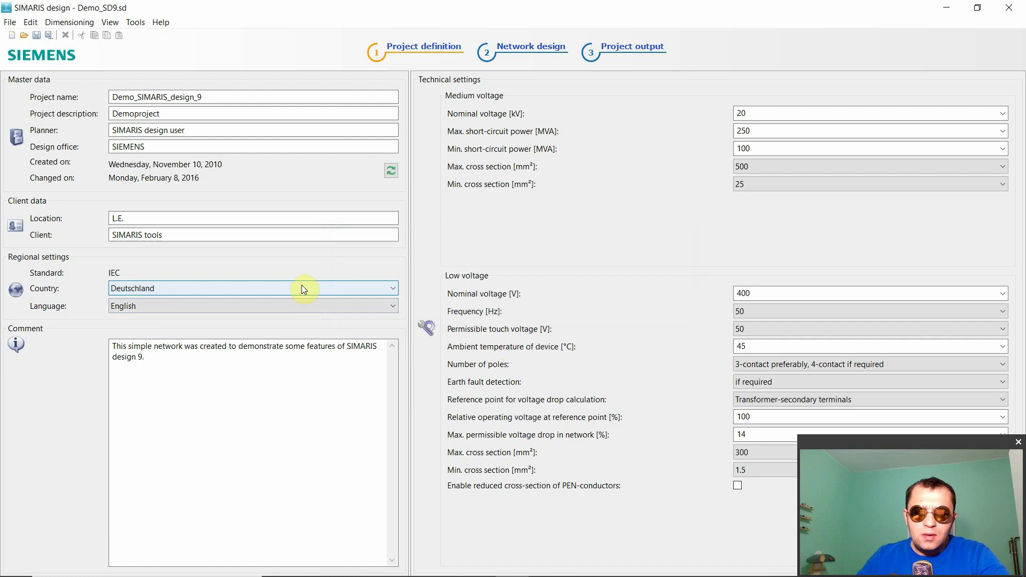
Step: Review the nominal voltage values offered for the medium-voltage level in the technical settings
key("Tab")
key("Tab")
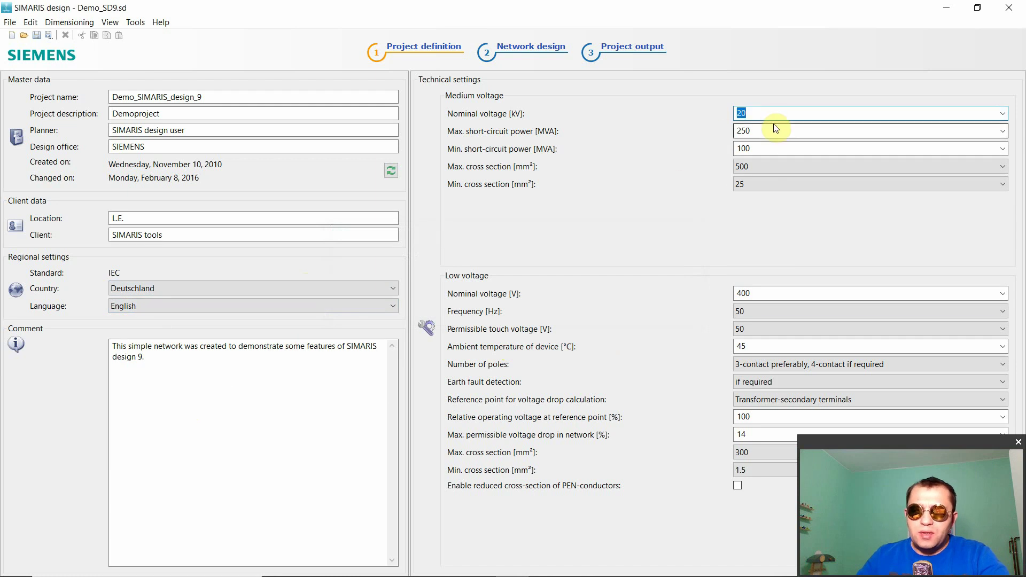
left_click(1002, 113)
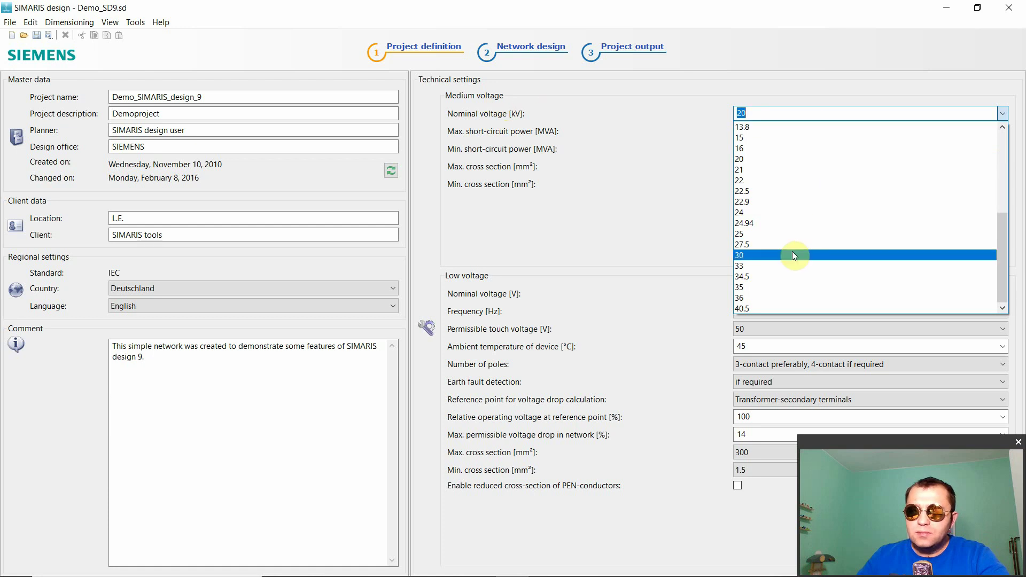
left_click(760, 113)
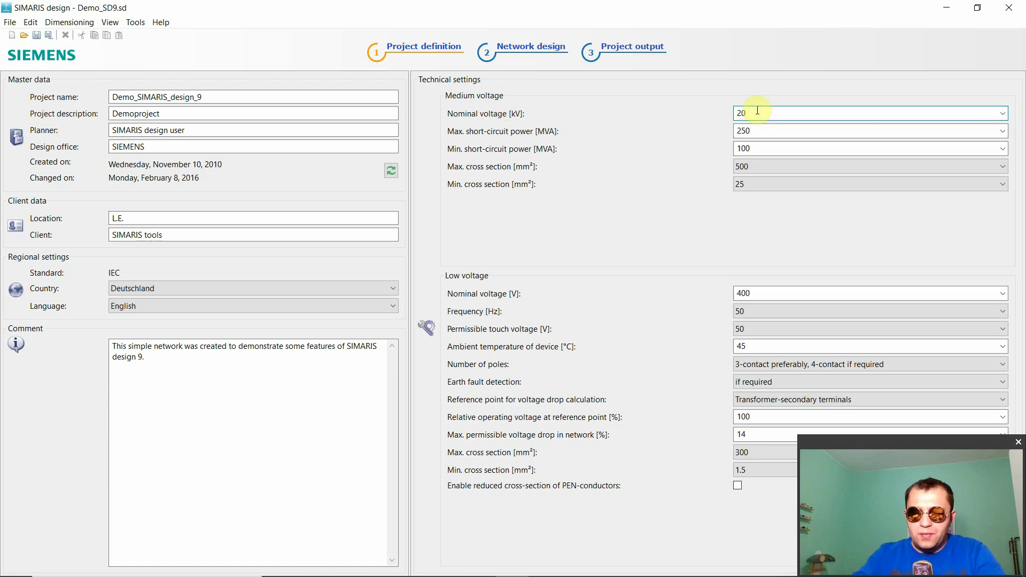
Step: Try a custom medium-voltage nominal voltage and reset it to 20 kV from the predefined values
type("34095839")
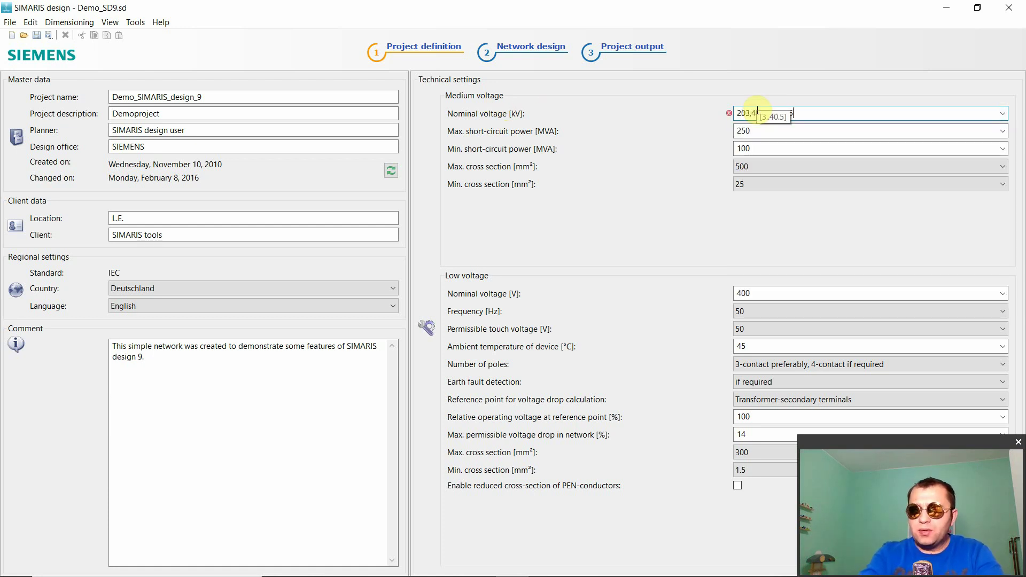
key("BackSpace")
key("BackSpace")
key("BackSpace")
key("BackSpace")
key("alt+Down")
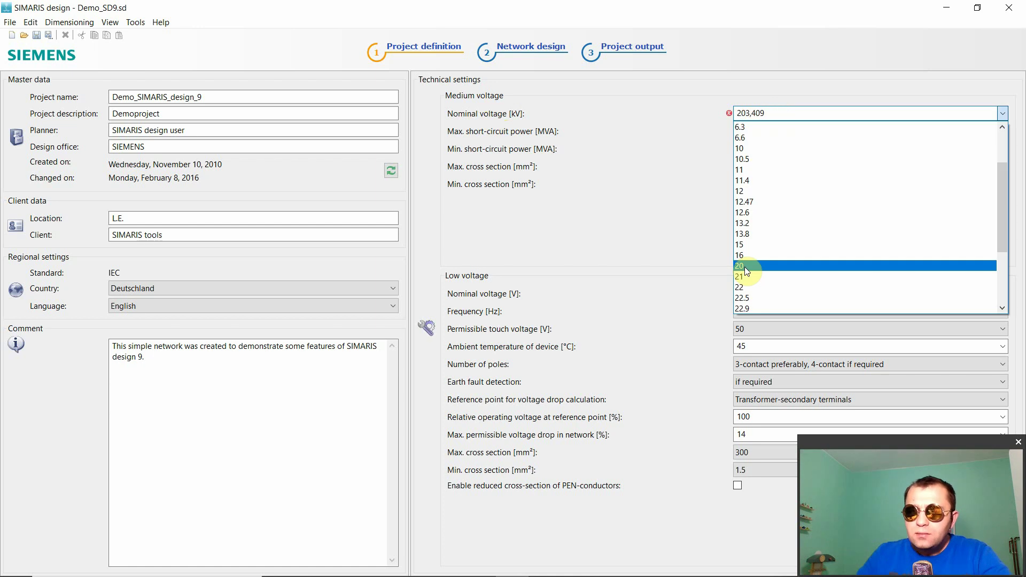
left_click(745, 266)
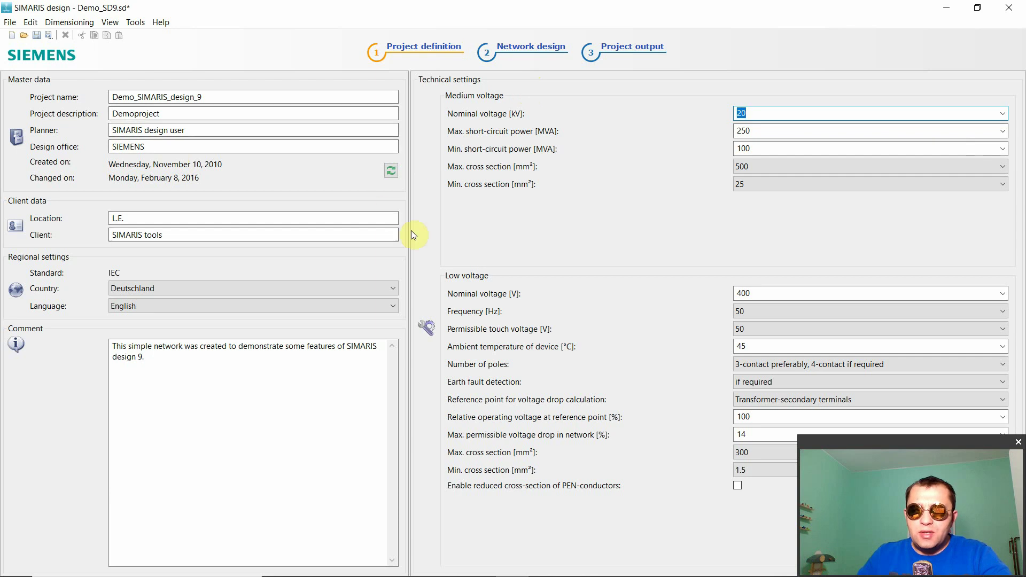
Step: Return to the network design and display the selectivity curves of fuse FSO 1.1B.2.5a
left_click(521, 54)
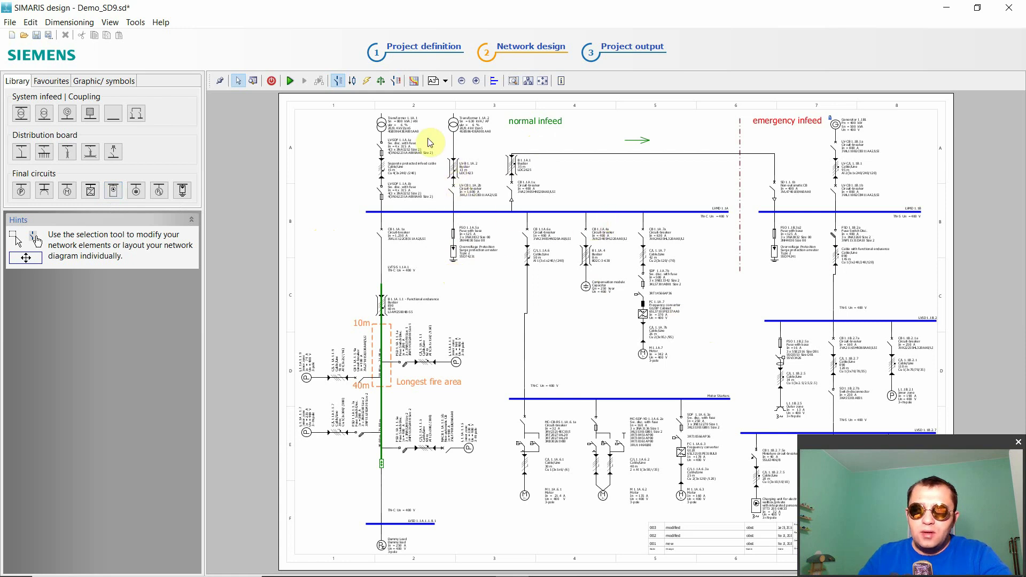
left_click(414, 81)
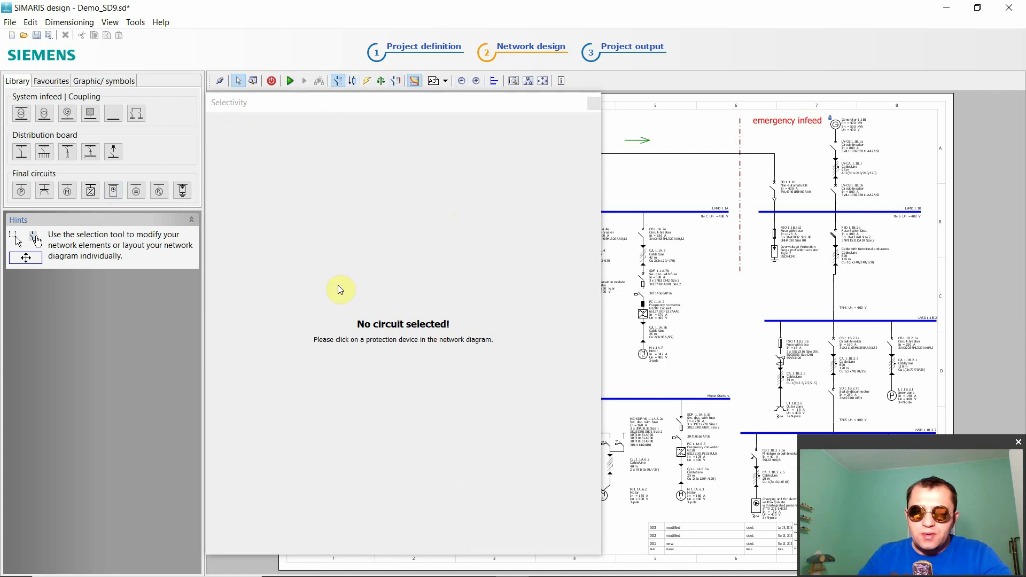
left_click(785, 354)
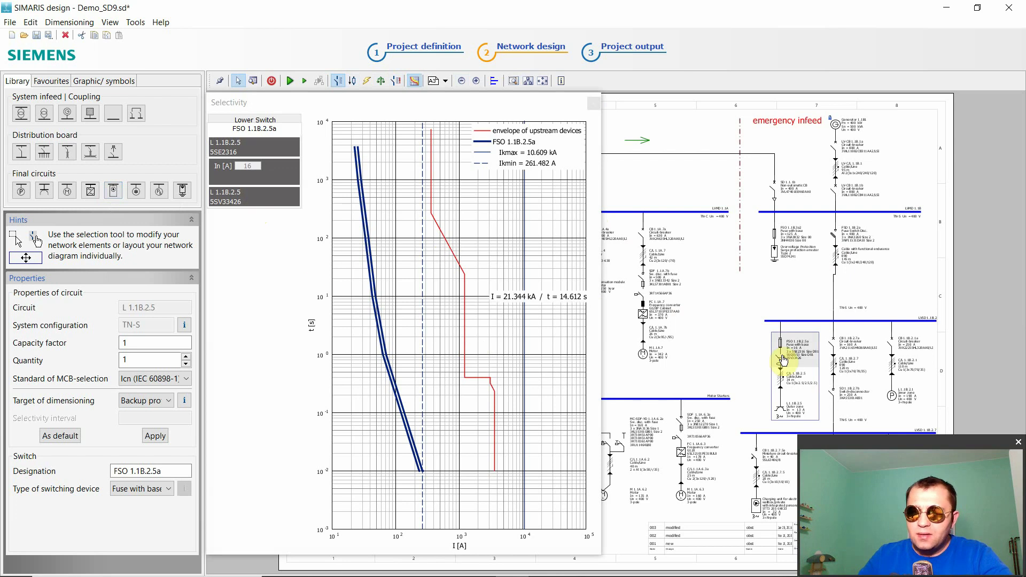
Step: Set tR to 17 s and IR to 63 A for circuit-breaker CB 1.1B.2.7a, and close its selectivity diagram
left_click(836, 343)
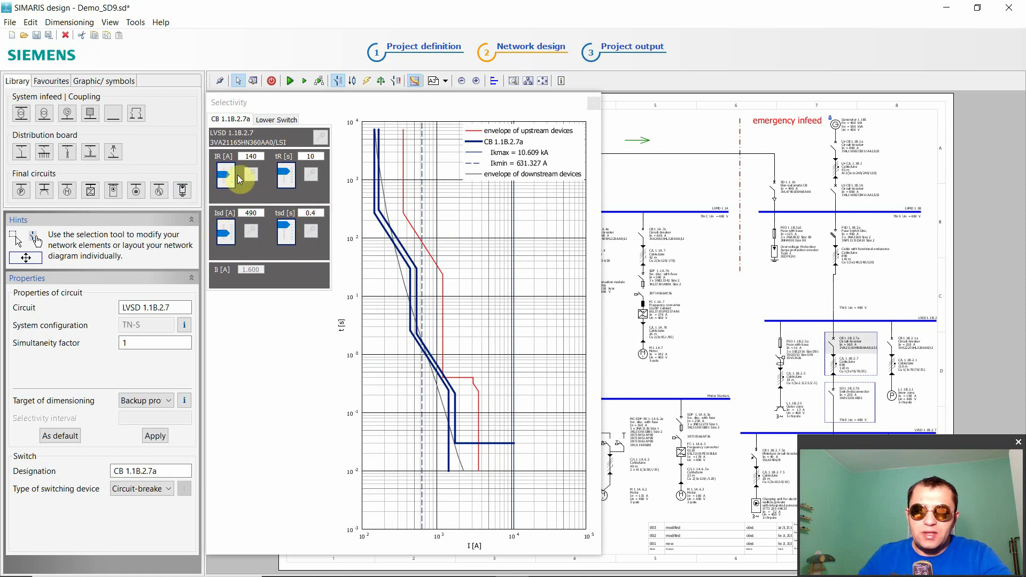
left_click(288, 183)
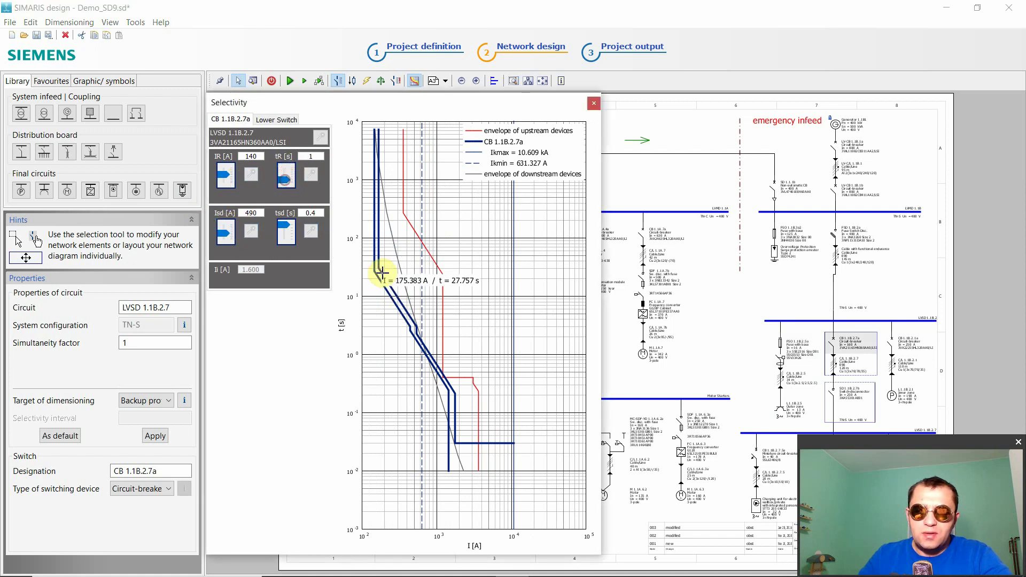
left_click_drag(287, 177, 284, 167)
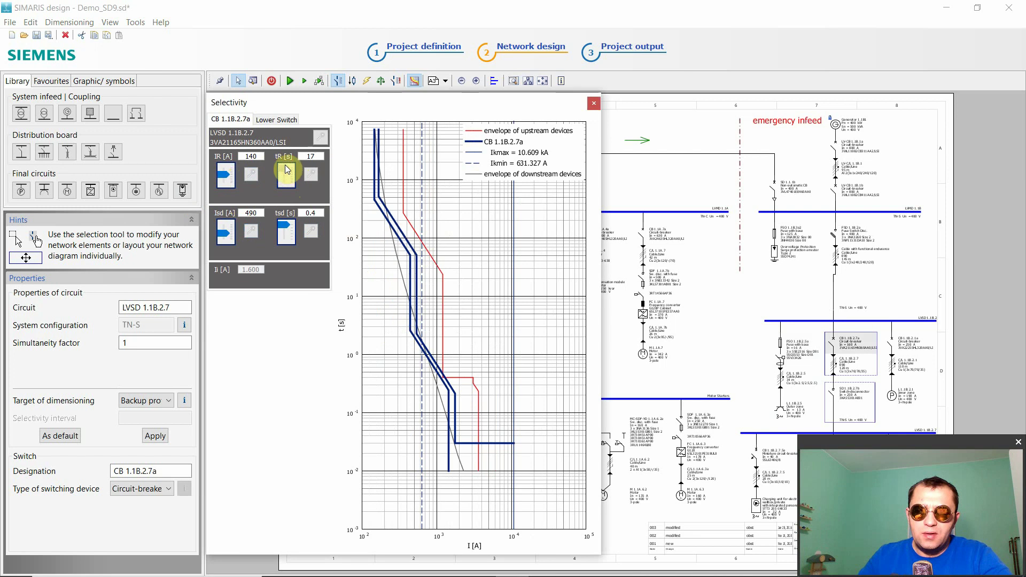
left_click_drag(222, 178, 233, 233)
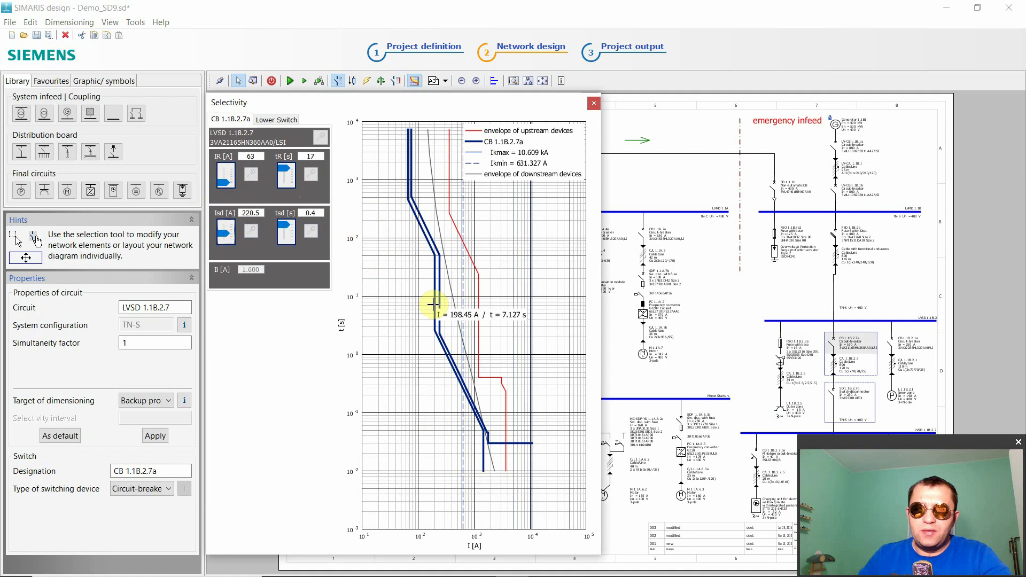
left_click(595, 104)
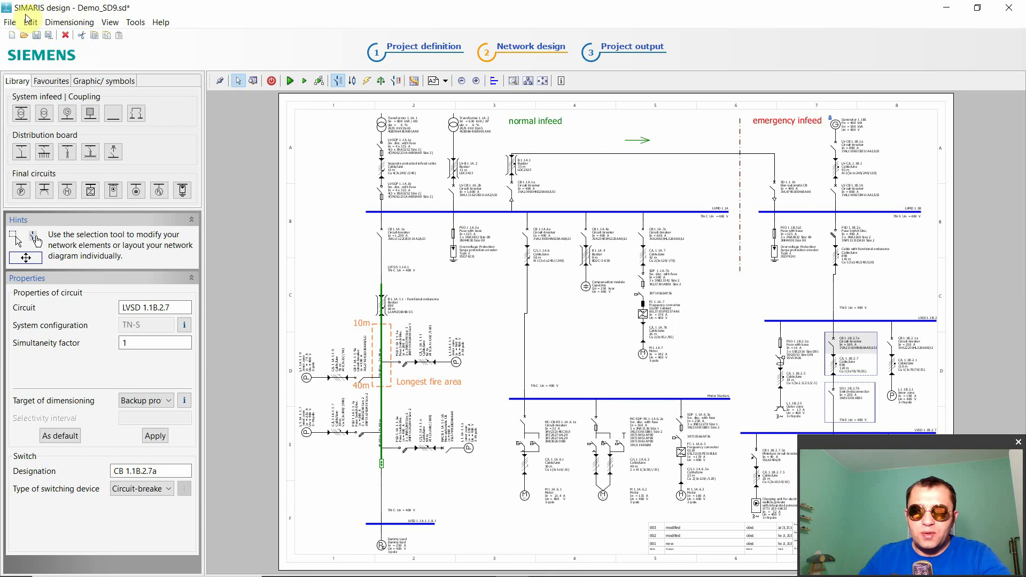
Step: Reopen the selectivity diagram, lock and unlock the tR setting of CB 1.1B.2.7a, and close the diagram
left_click(414, 81)
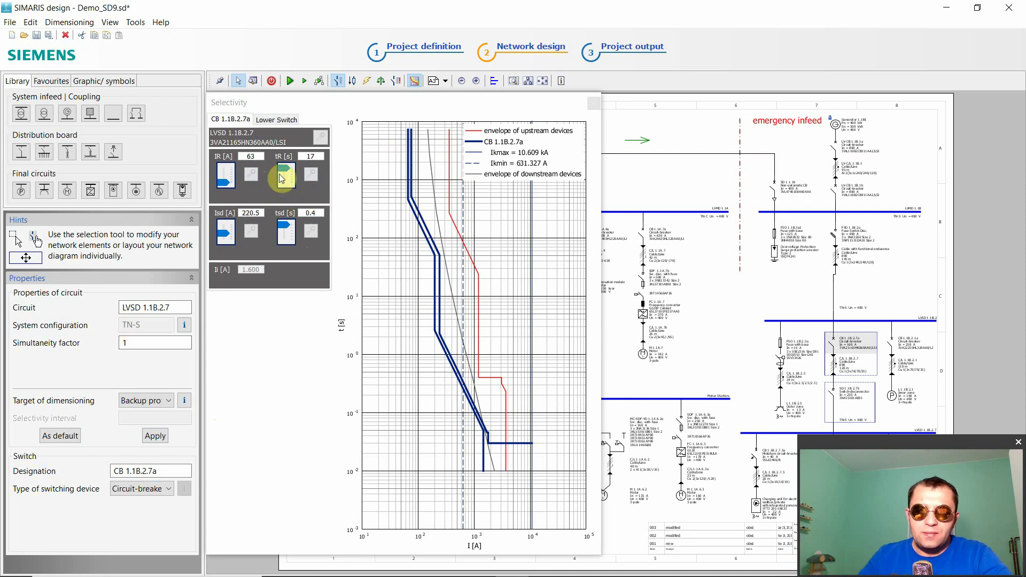
left_click(311, 174)
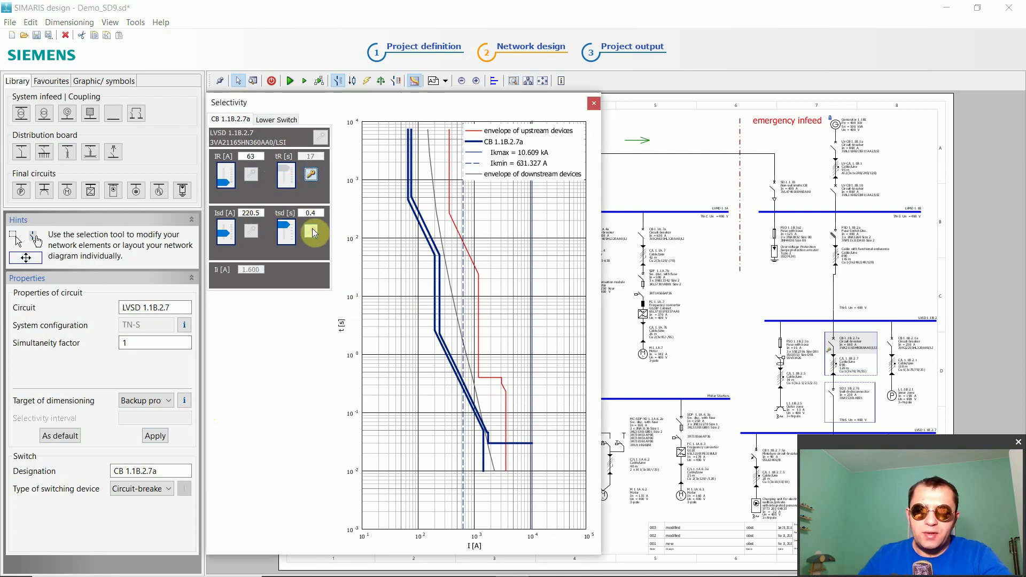
left_click(310, 174)
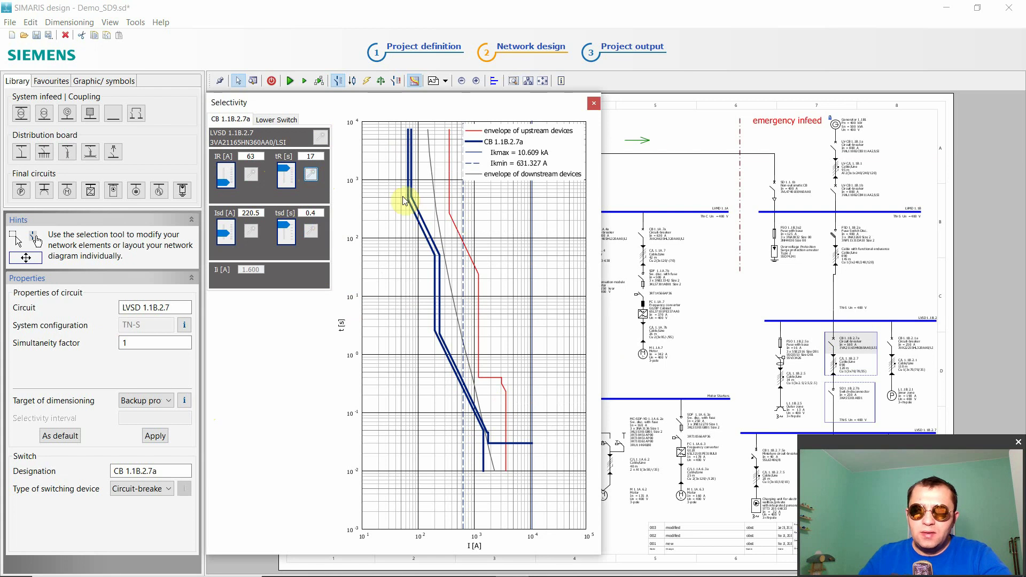
left_click(593, 106)
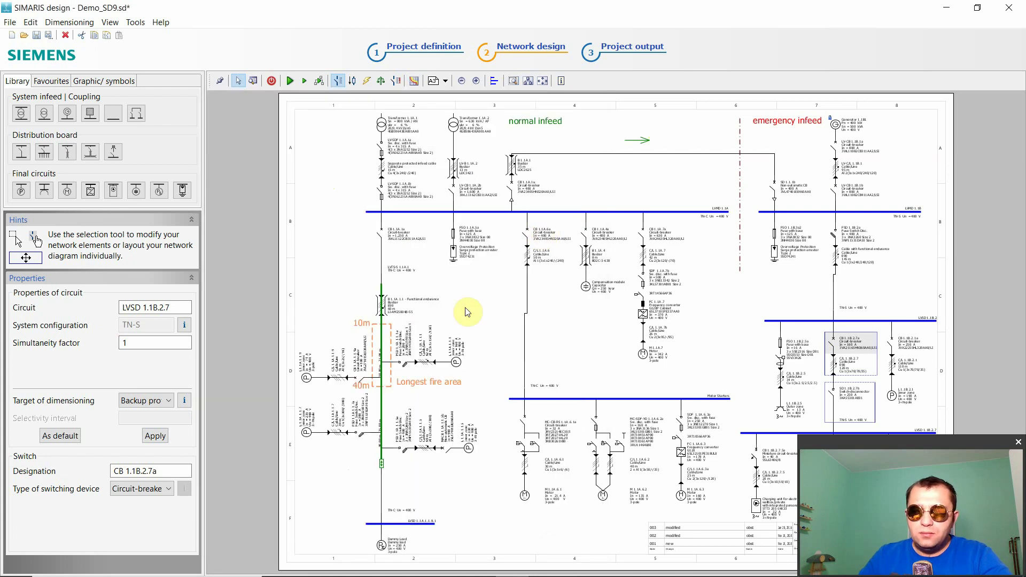
Step: Visit the project output, return to the network design and examine the drawing's title block
left_click(618, 54)
left_click(527, 52)
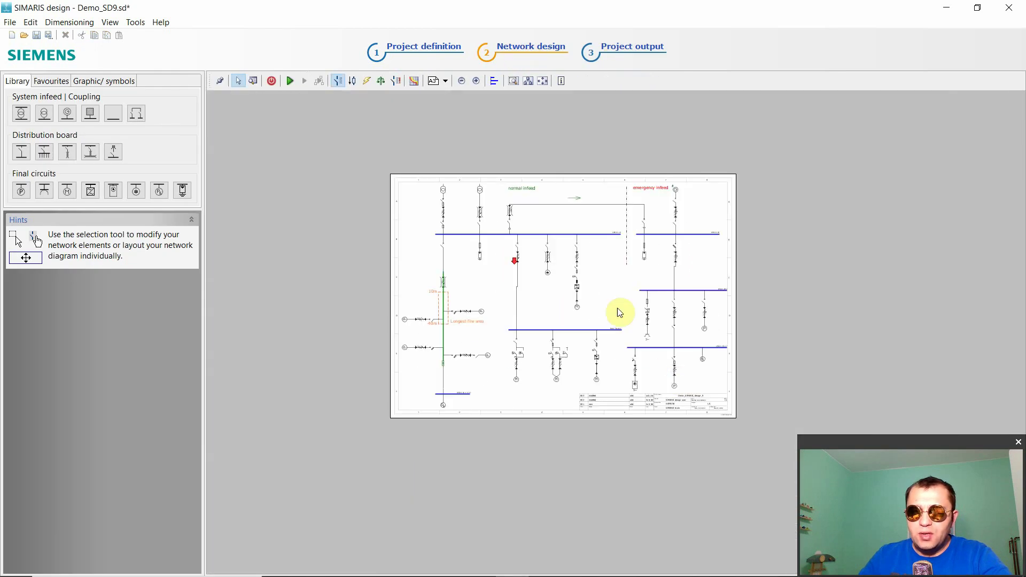
scroll(725, 423, "up", 5)
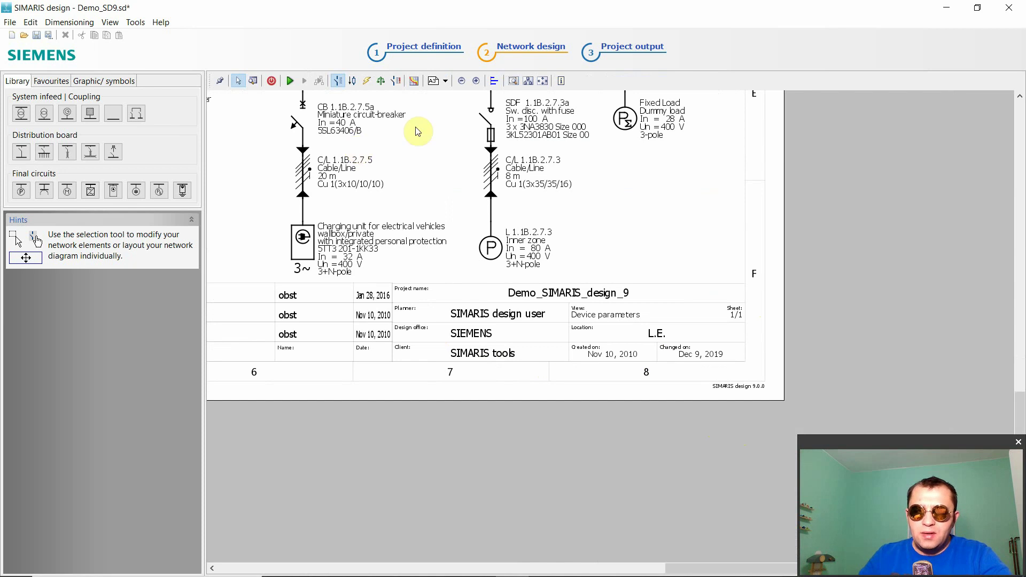
Step: View the user-defined page format settings of the network diagram and close them without changes
left_click(444, 81)
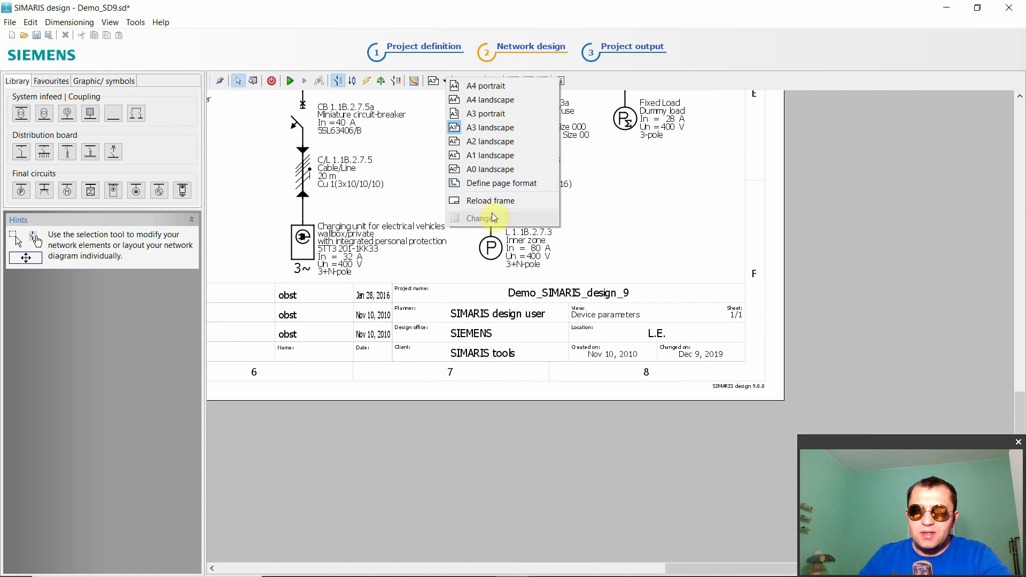
left_click(497, 183)
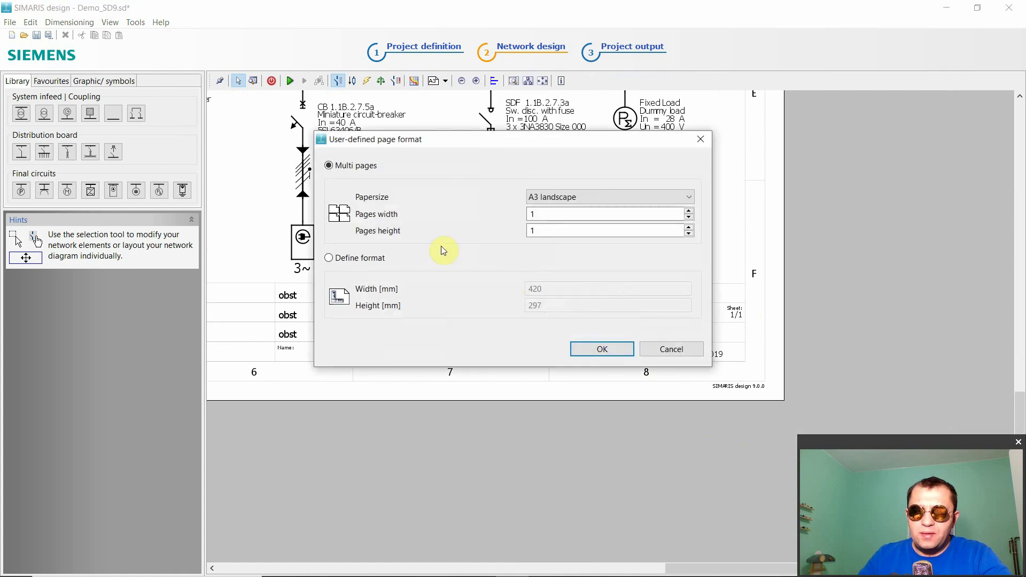
left_click(671, 349)
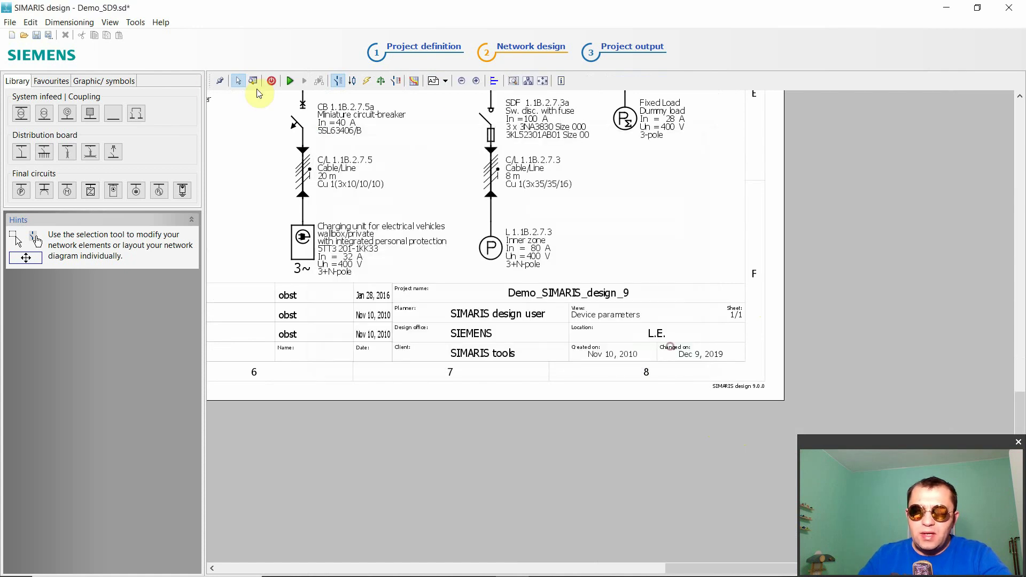
Step: Open the drawing border settings and view the available frames for A4 portrait and A2 landscape
left_click(132, 23)
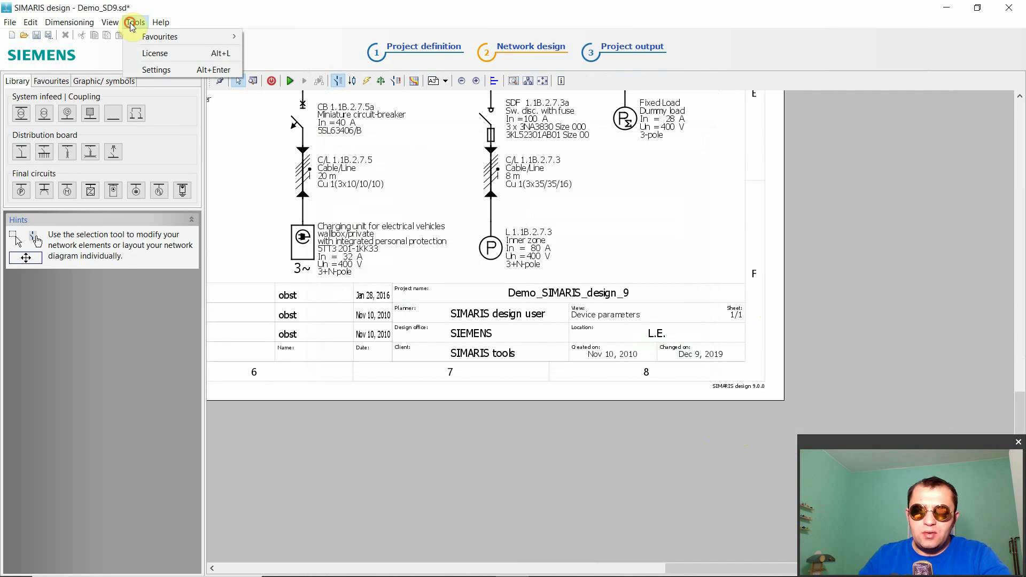
left_click(147, 69)
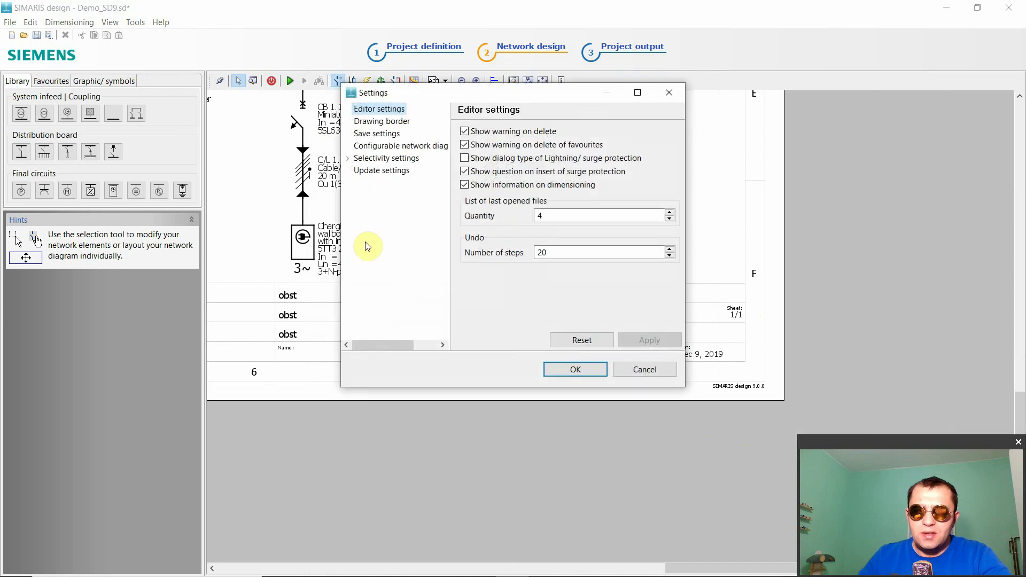
left_click(387, 122)
left_click(540, 147)
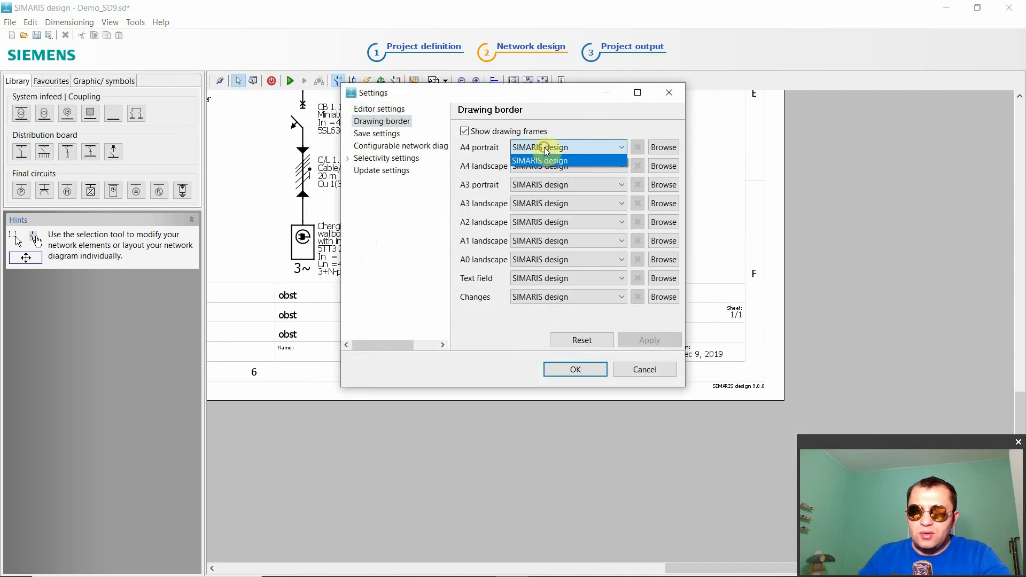
left_click(543, 151)
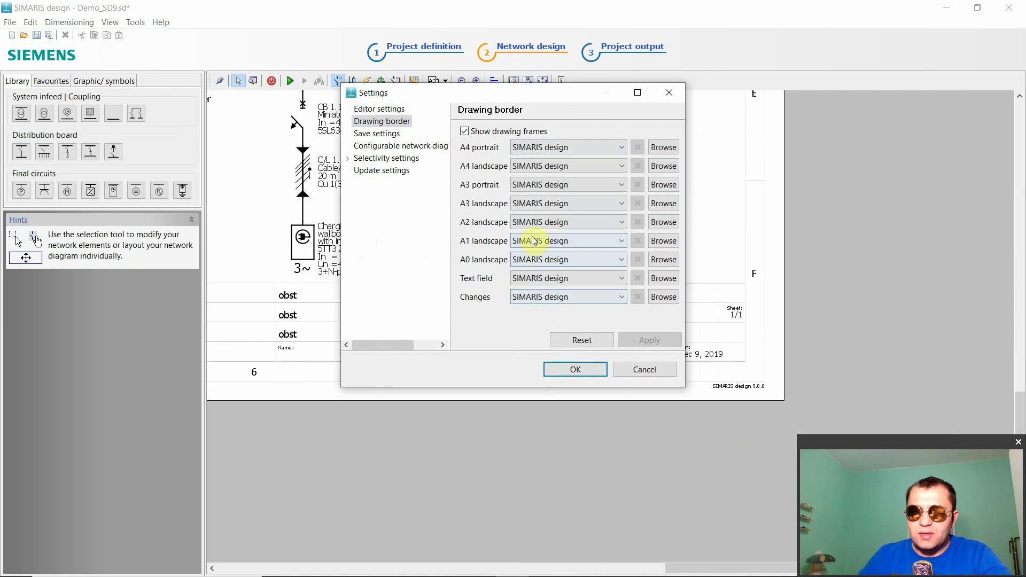
left_click(541, 221)
left_click(543, 227)
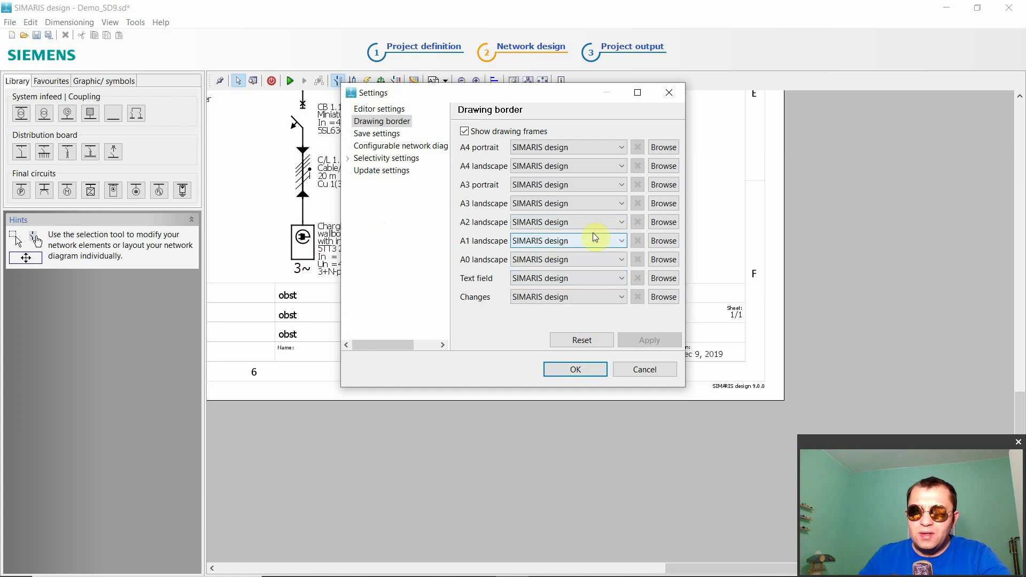
Step: Check which file format a custom A3 landscape frame accepts, and leave the settings without changes
left_click(664, 204)
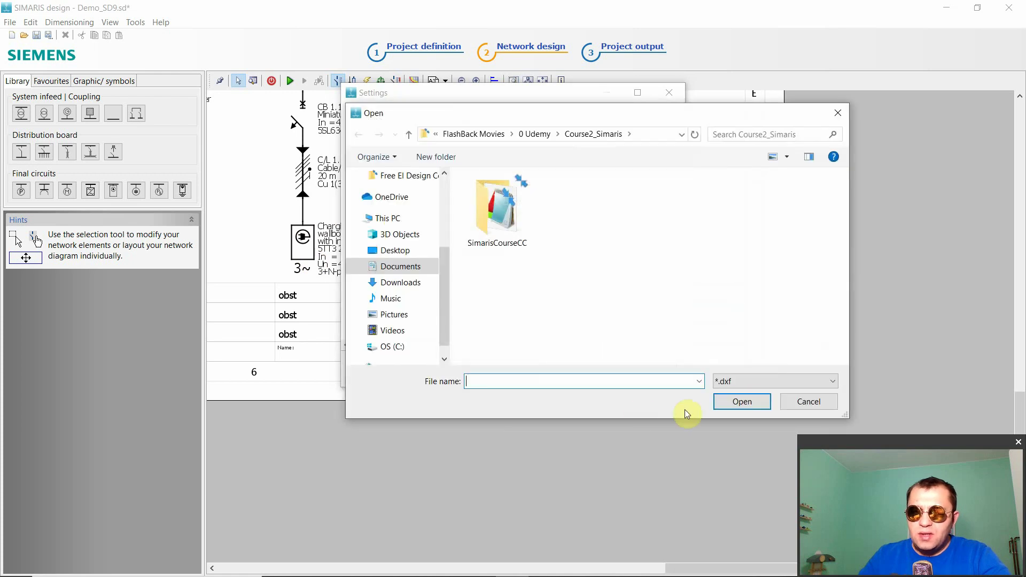
left_click(738, 381)
left_click(729, 382)
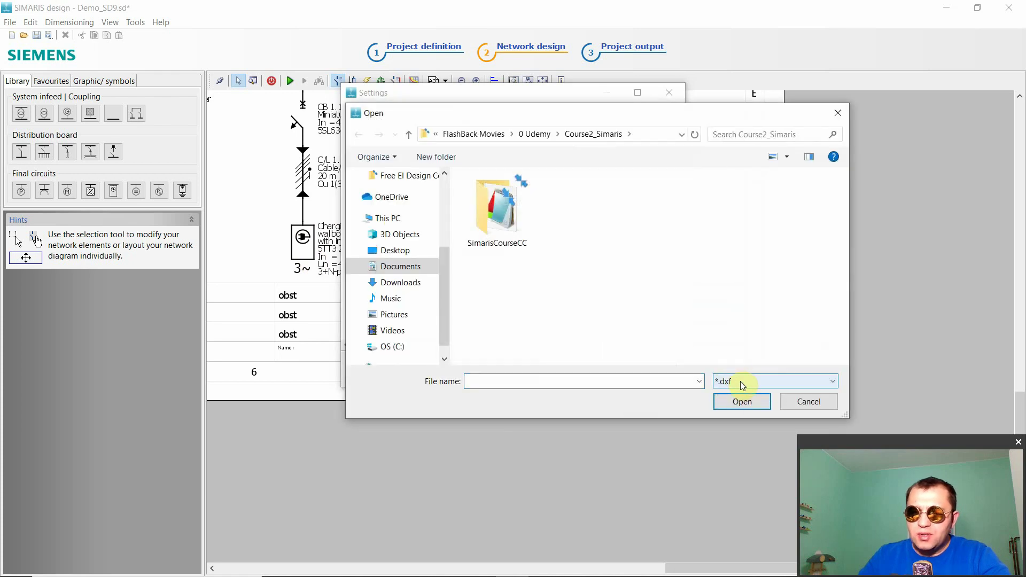
left_click(808, 402)
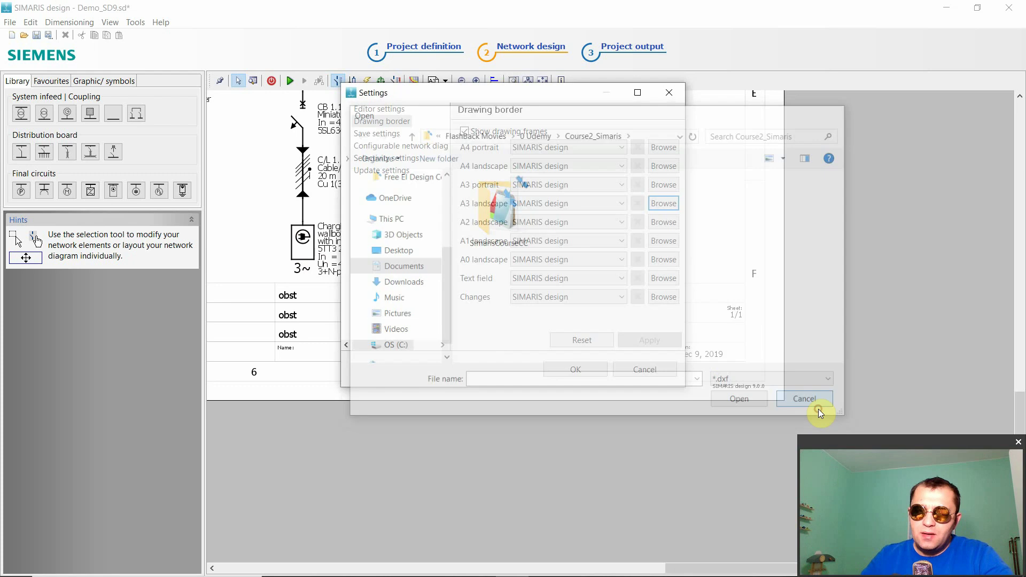
left_click(645, 370)
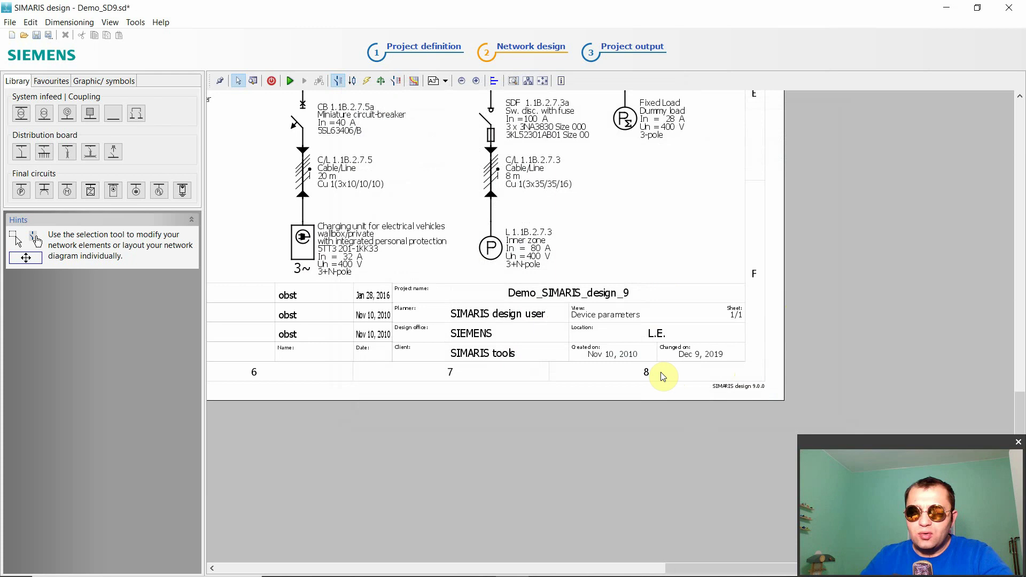
Step: View the properties of cable C/L 1.1A.6.2 in the star-delta motor starter circuit and close them without changes
scroll(663, 376, "down", 4)
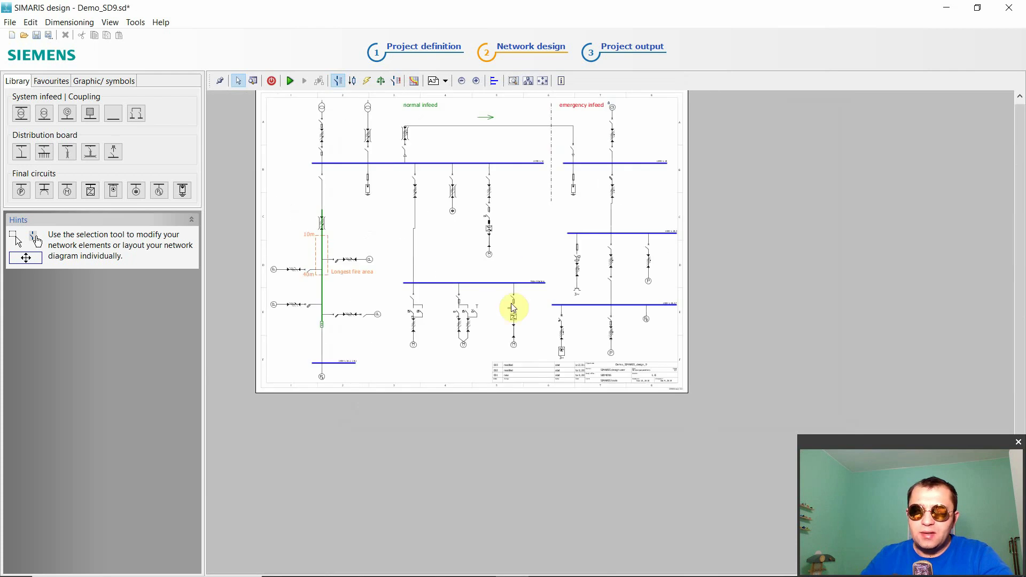
scroll(474, 287, "up", 1)
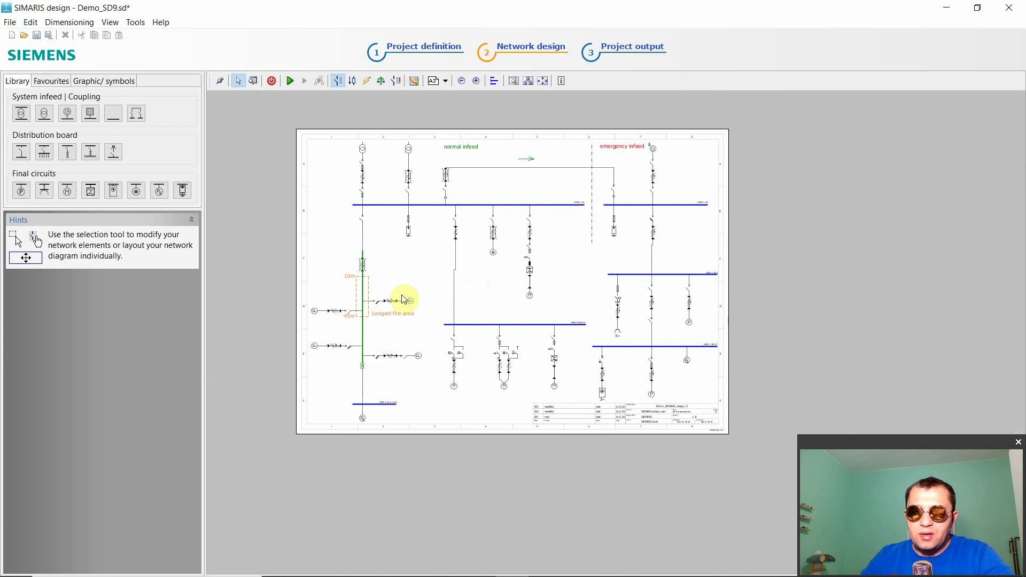
scroll(344, 348, "up", 5)
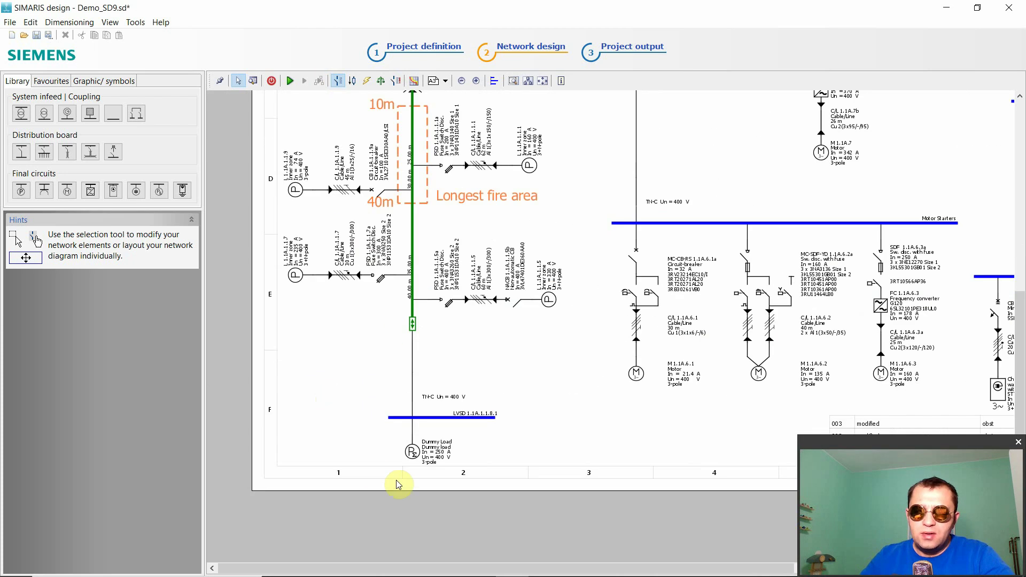
scroll(308, 384, "down", 2)
scroll(307, 385, "down", 1)
scroll(674, 344, "up", 3)
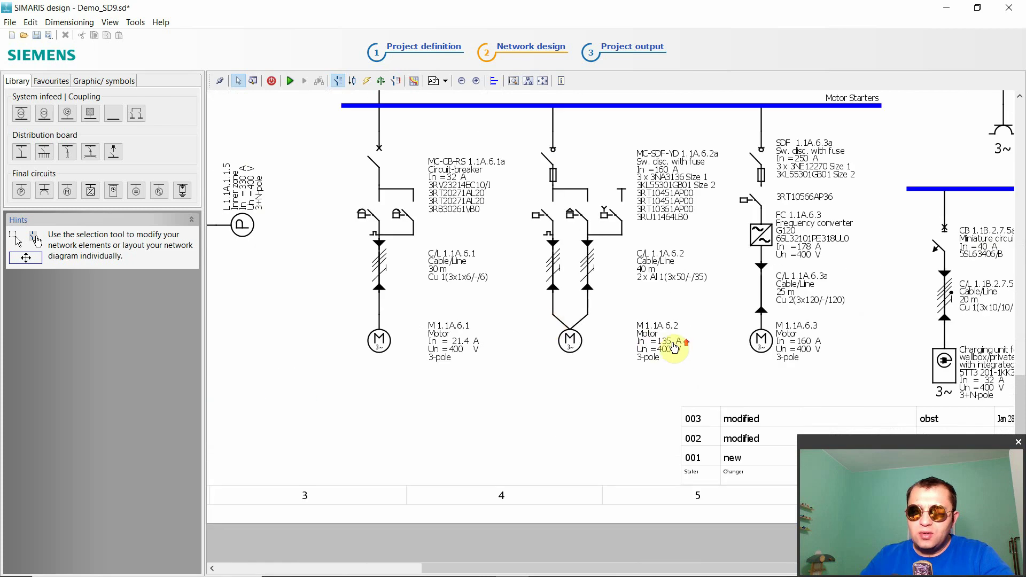
left_click(556, 267)
double_click(556, 267)
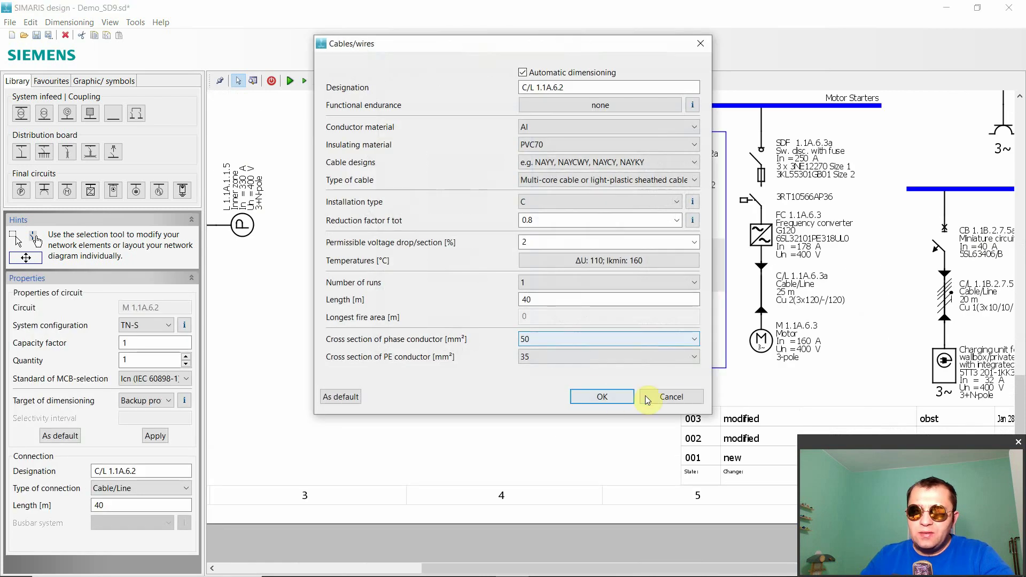
left_click(649, 398)
Step: Turn off automatic dimensioning for cable C/L 1.1B.2.7.5 and miniature circuit-breaker CB 1.1B.2.7.5a in the charging unit circuit
scroll(482, 313, "down", 4)
scroll(788, 313, "up", 4)
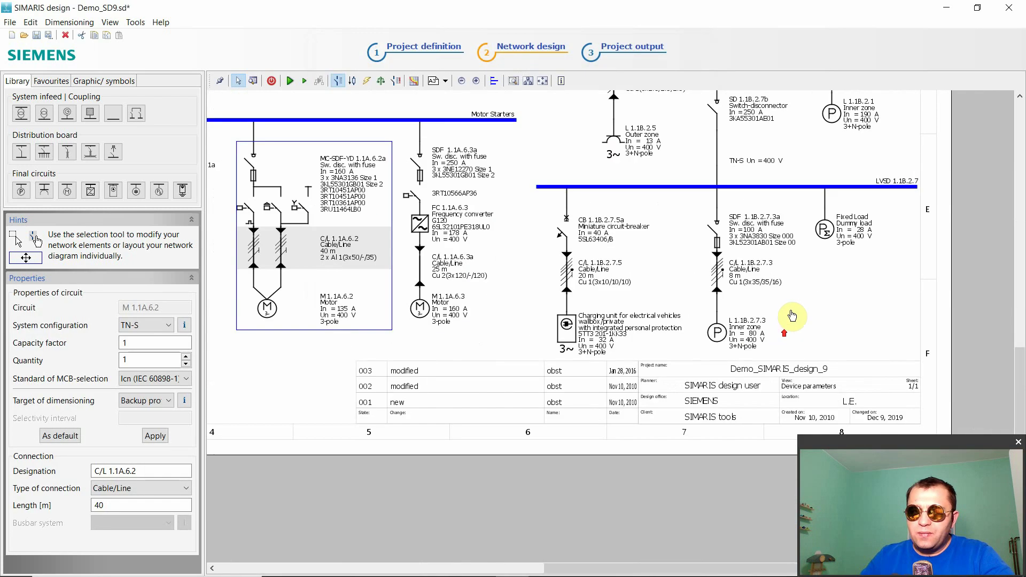
double_click(490, 267)
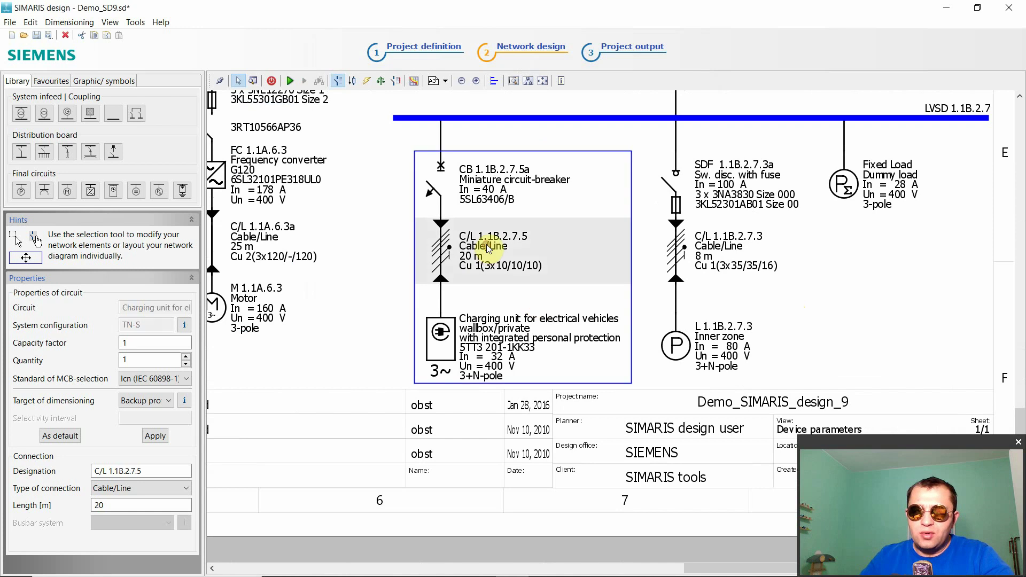
left_click(609, 61)
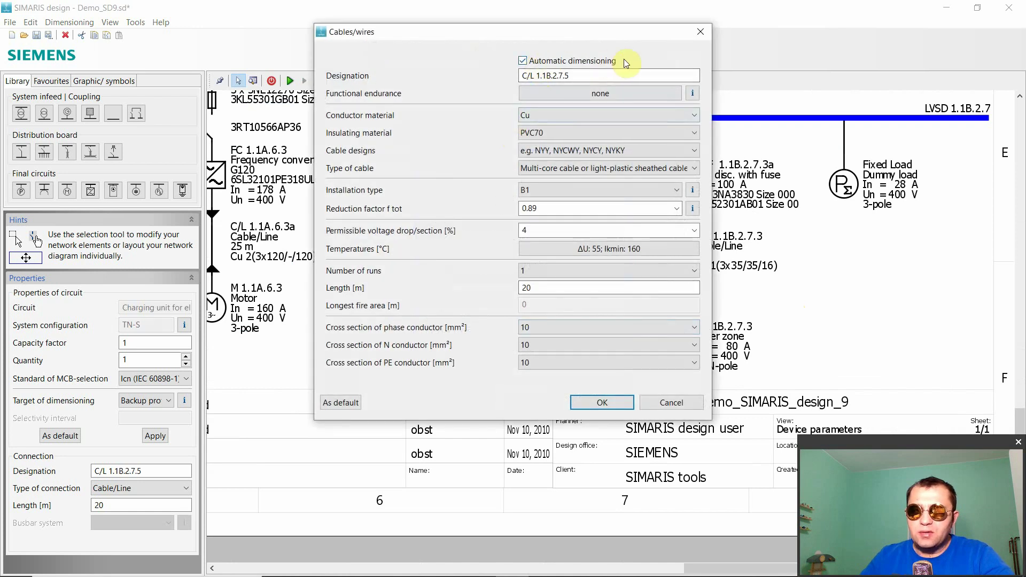
left_click(605, 61)
left_click(522, 60)
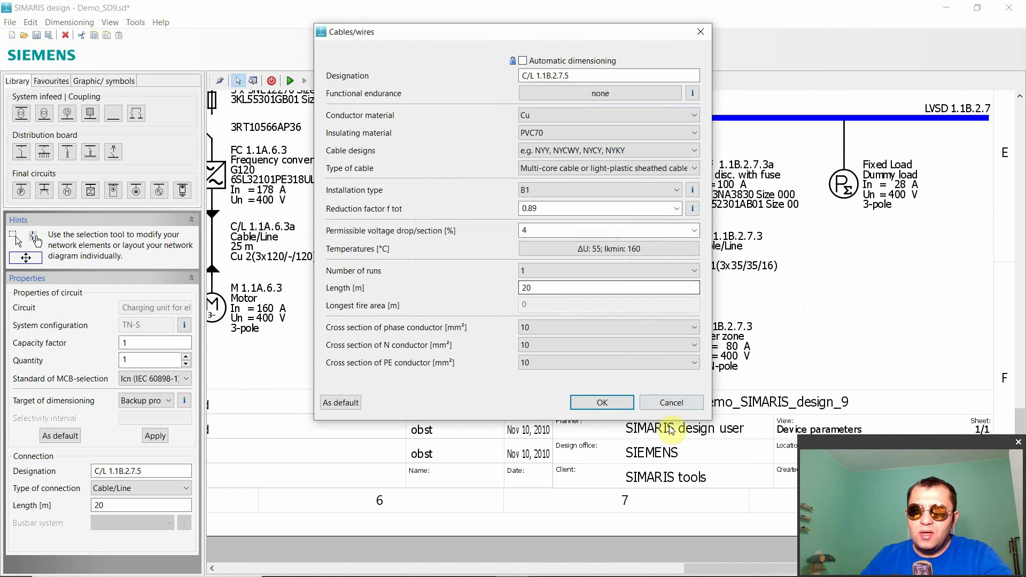
left_click(606, 403)
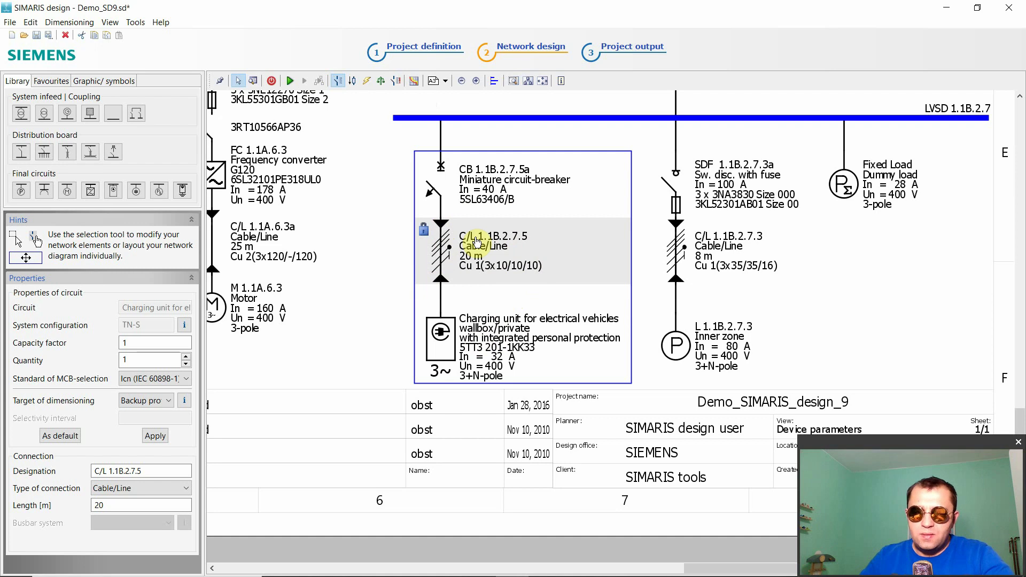
double_click(435, 184)
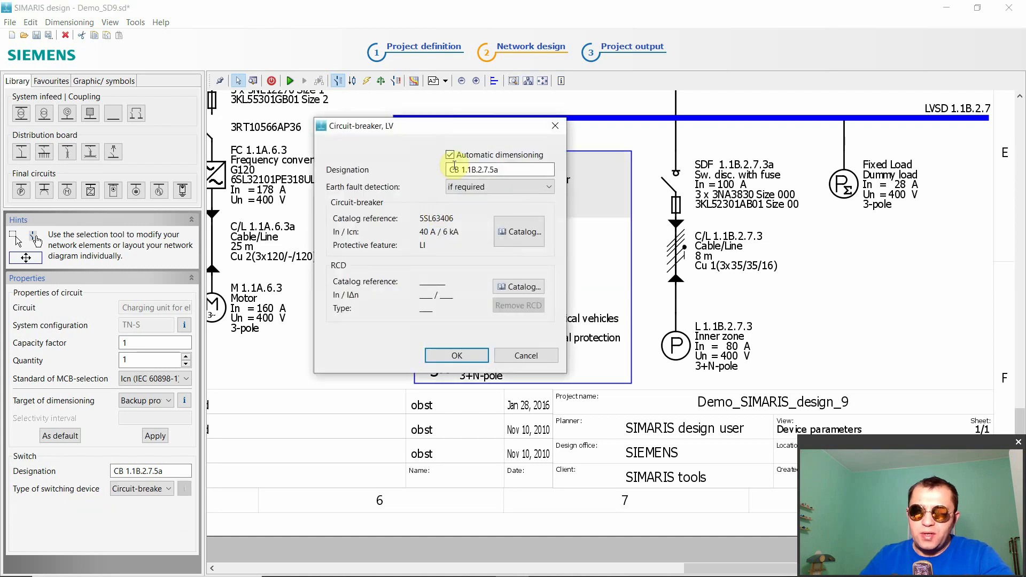
left_click(468, 358)
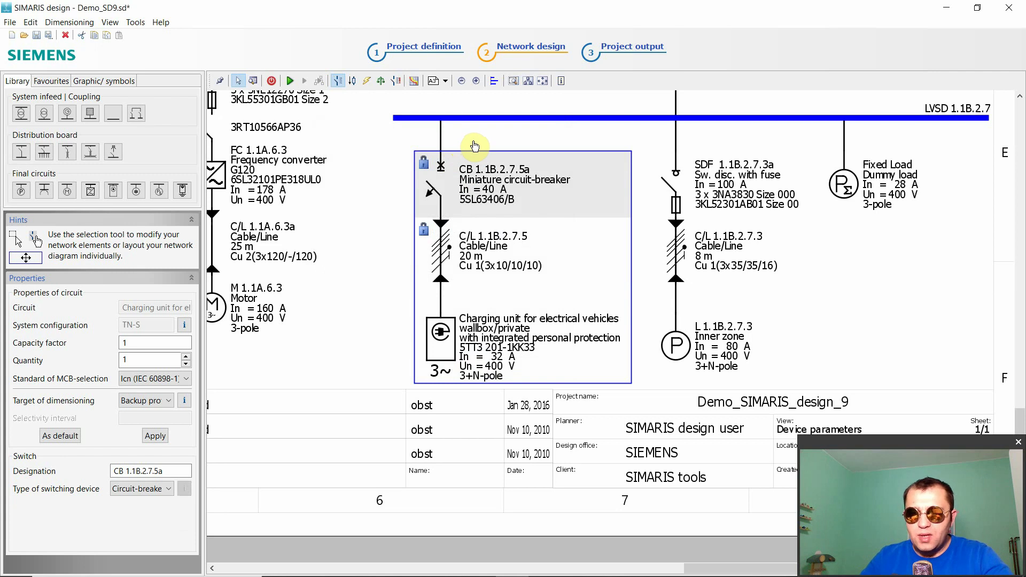
Step: In the project output, select all documentation types, from project documentation to the SIMARIS exchange file (SX)
left_click(625, 47)
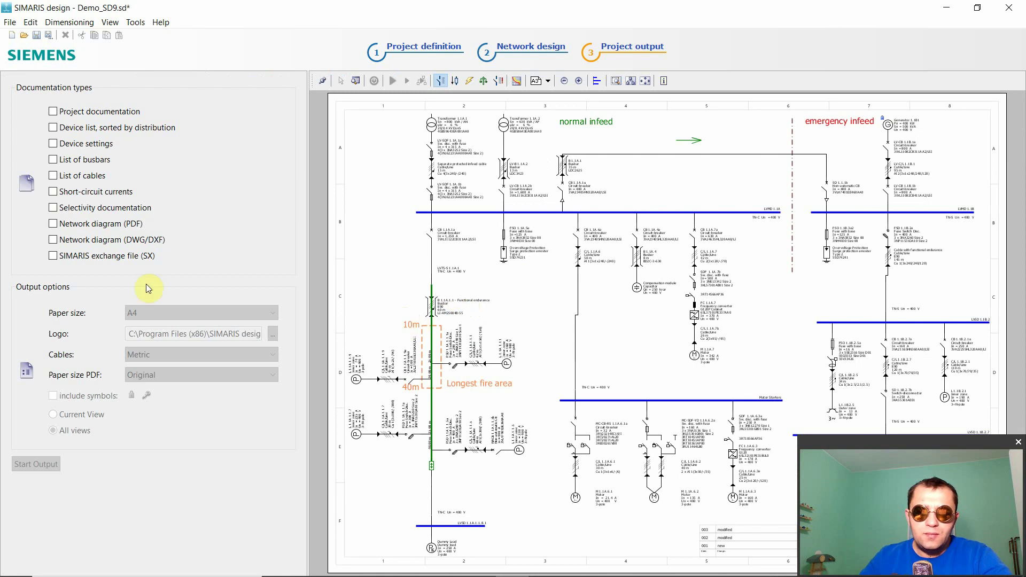
left_click(53, 111)
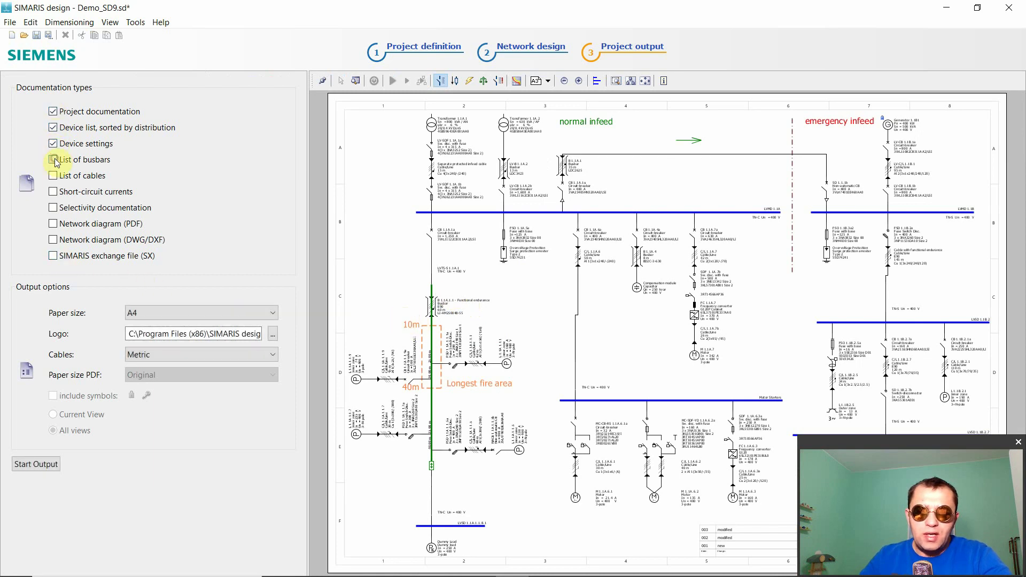
left_click(53, 223)
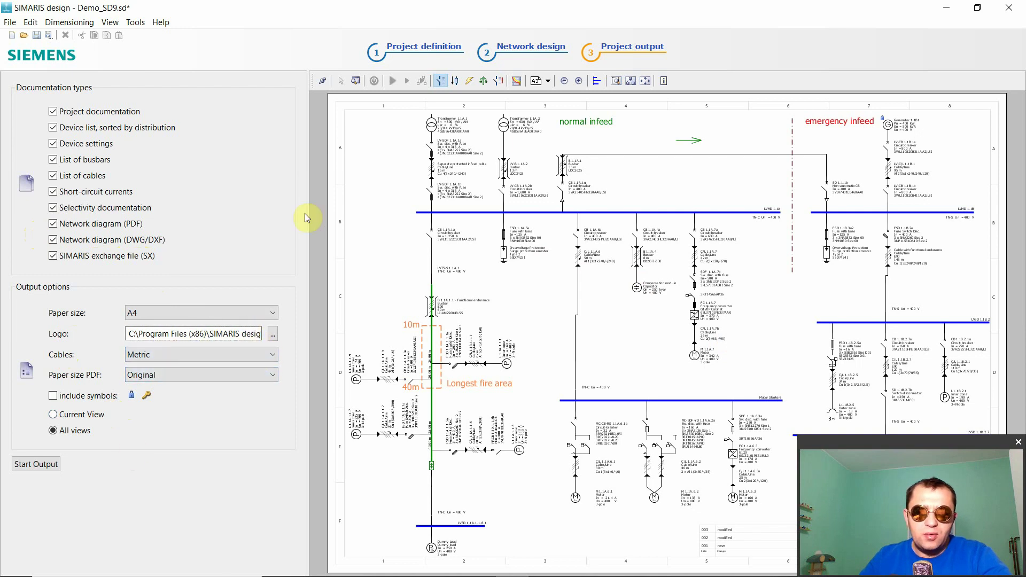
Step: Return to the network design, show the load flow values in the diagram and examine them around the longest fire area
left_click(520, 46)
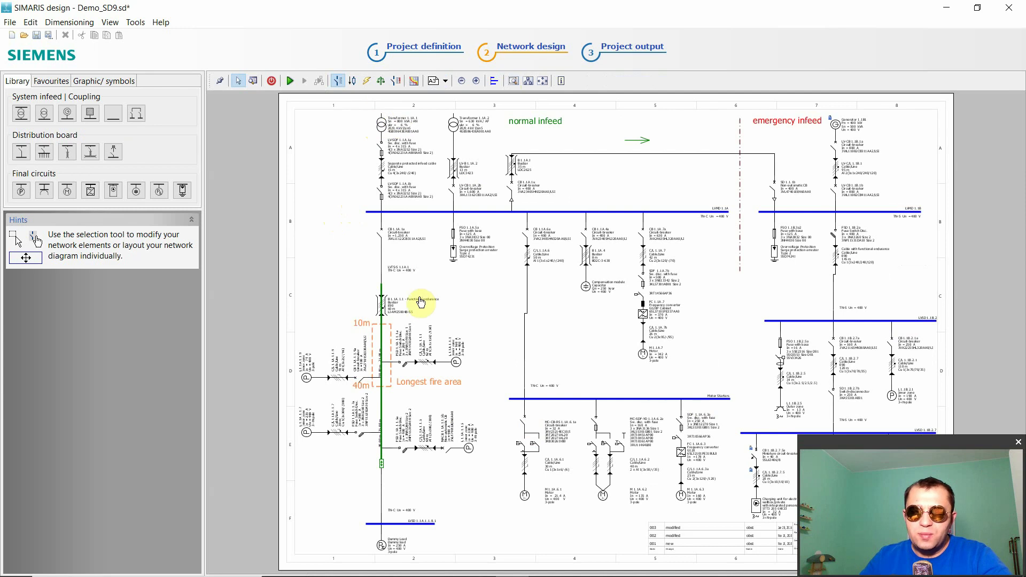
left_click(339, 81)
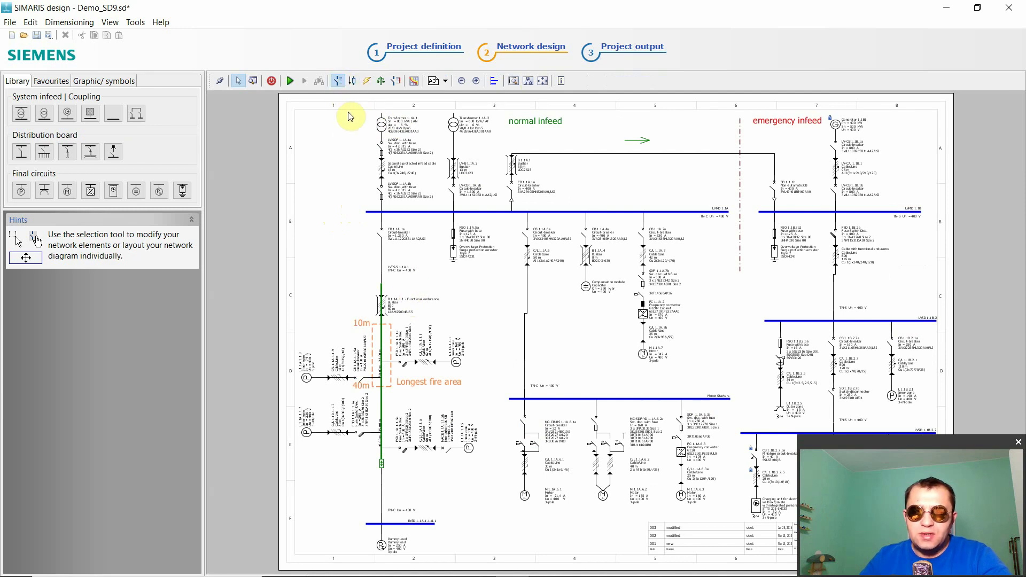
left_click(352, 81)
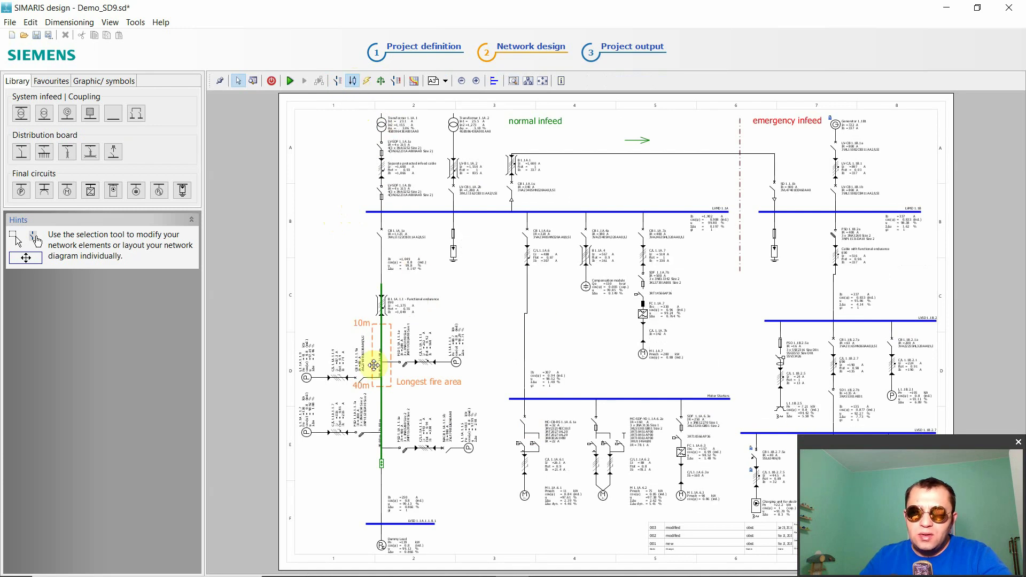
scroll(332, 373, "up", 3)
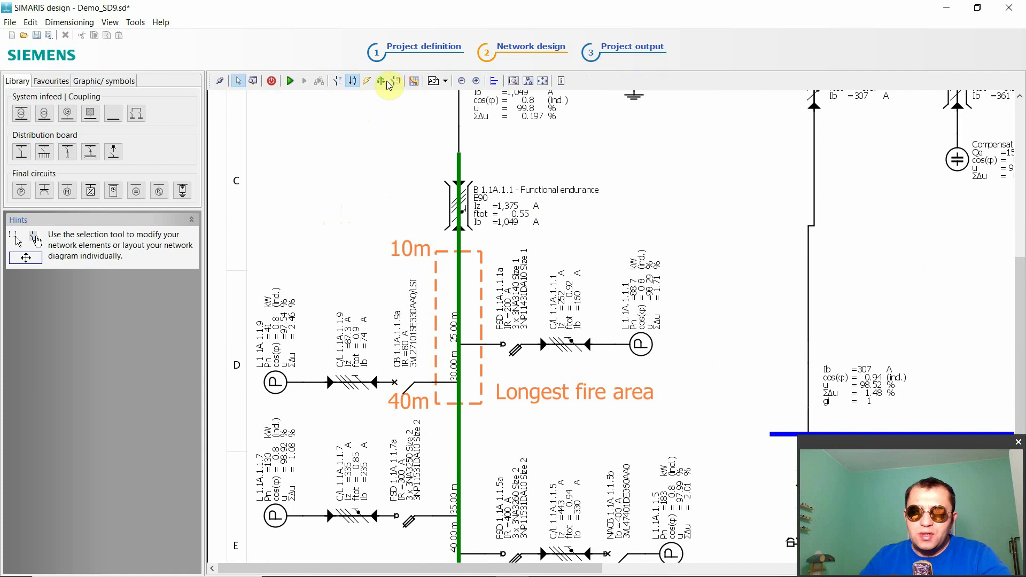
Step: Show the short-circuit currents in the network diagram and examine the values of motor M 1.1A.6.1 below the Motor Starters board
left_click(367, 81)
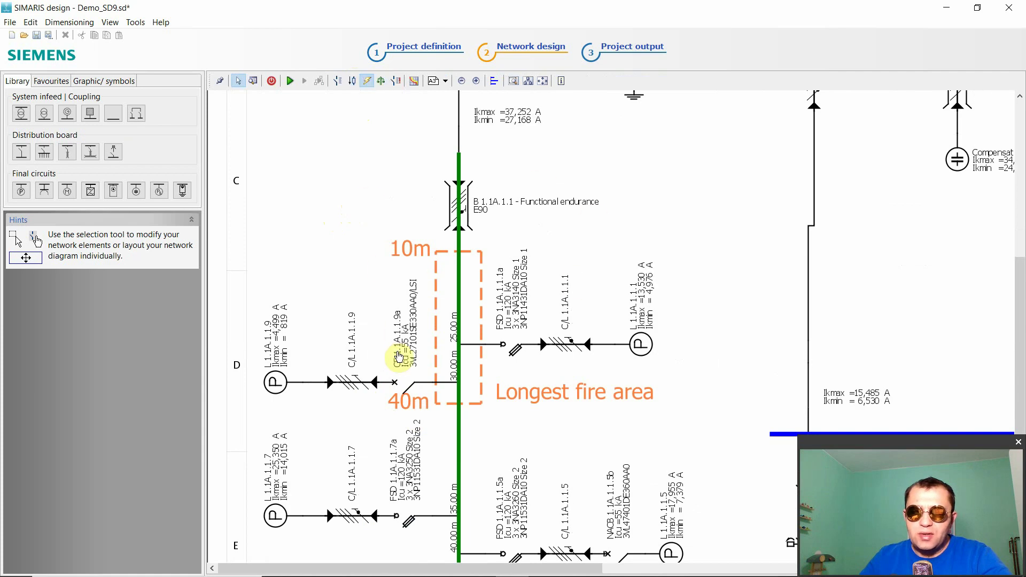
scroll(400, 357, "down", 5)
scroll(612, 342, "up", 4)
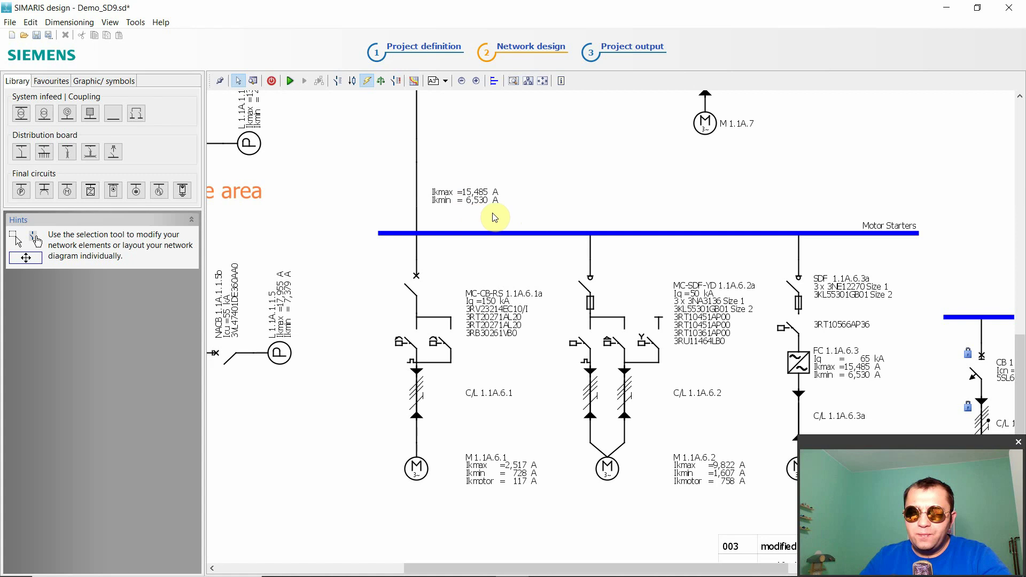
scroll(495, 217, "down", 1)
scroll(513, 508, "up", 2)
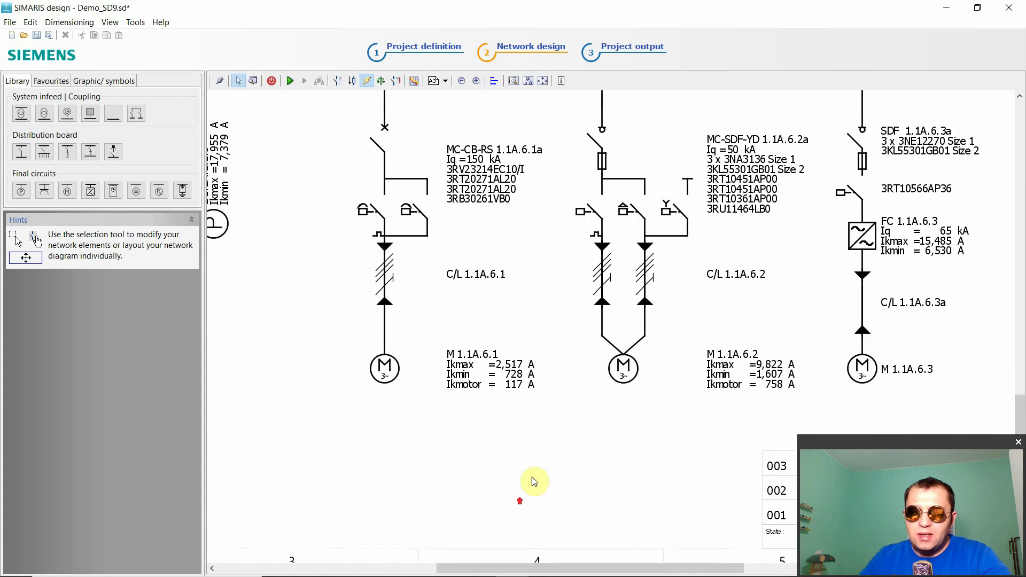
scroll(457, 411, "up", 1)
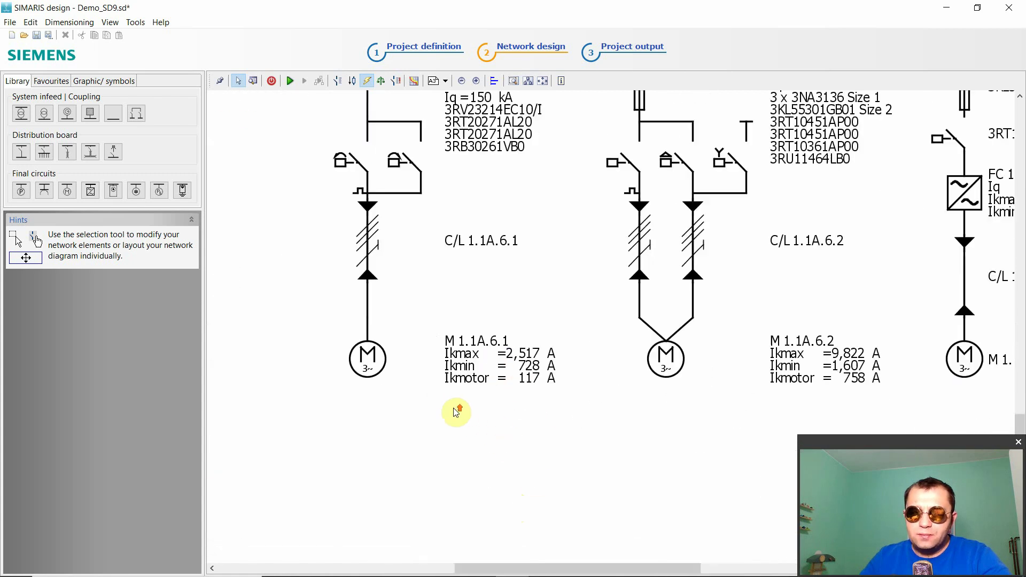
scroll(524, 398, "up", 2)
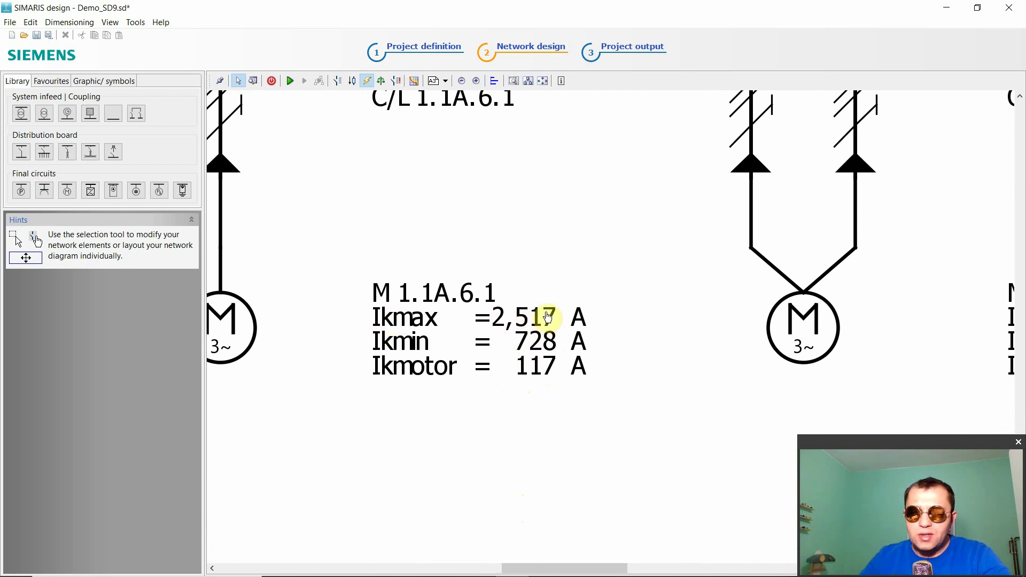
scroll(506, 358, "down", 2)
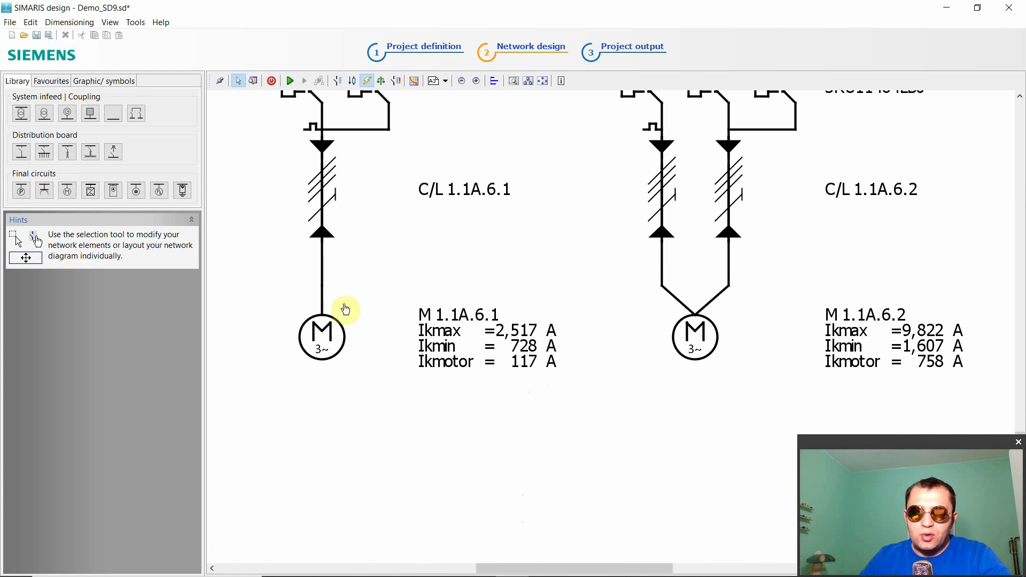
Step: Show the power values S, P, Q and Ibs in the network diagram, switch to the adjacent diagram view and examine the Motor Starters board
left_click(382, 82)
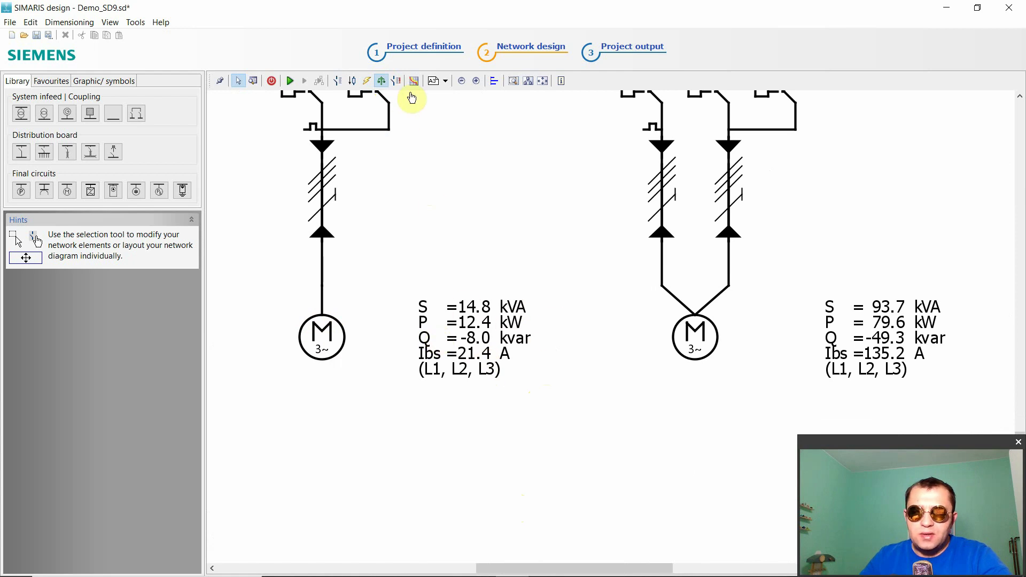
left_click(397, 82)
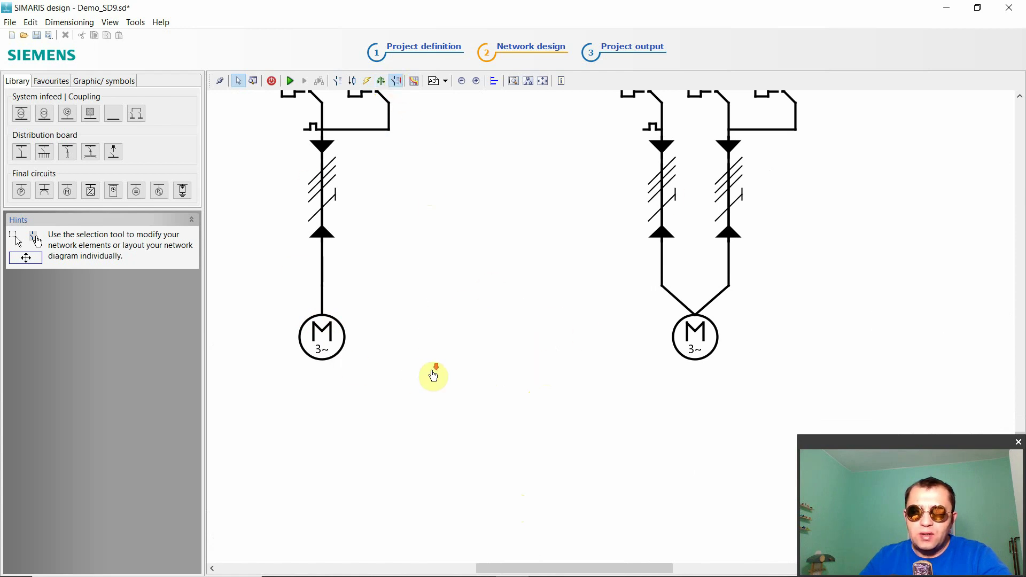
scroll(433, 373, "down", 5)
scroll(438, 375, "down", 2)
scroll(290, 302, "up", 3)
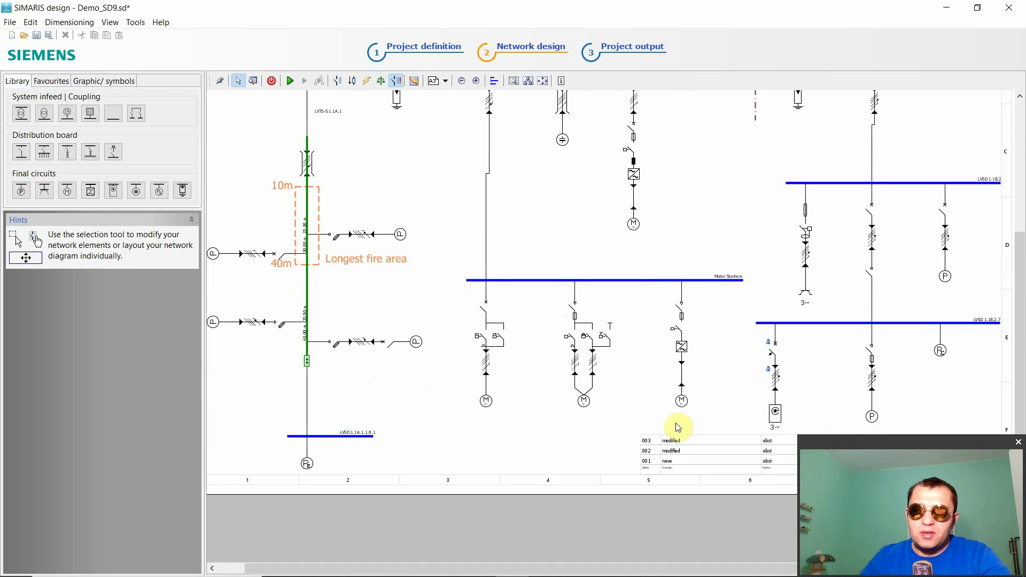
scroll(680, 423, "up", 1)
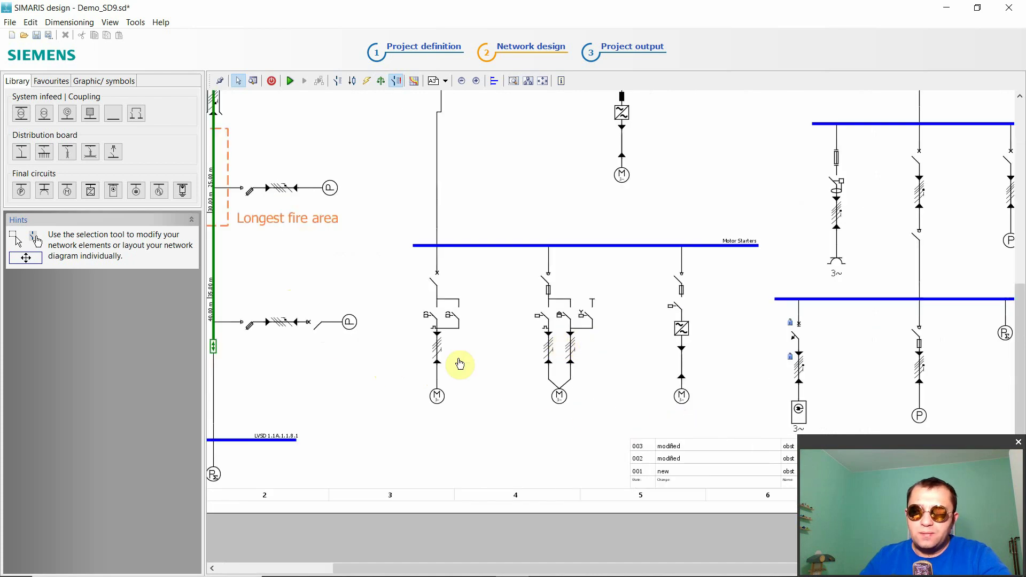
scroll(458, 362, "down", 2)
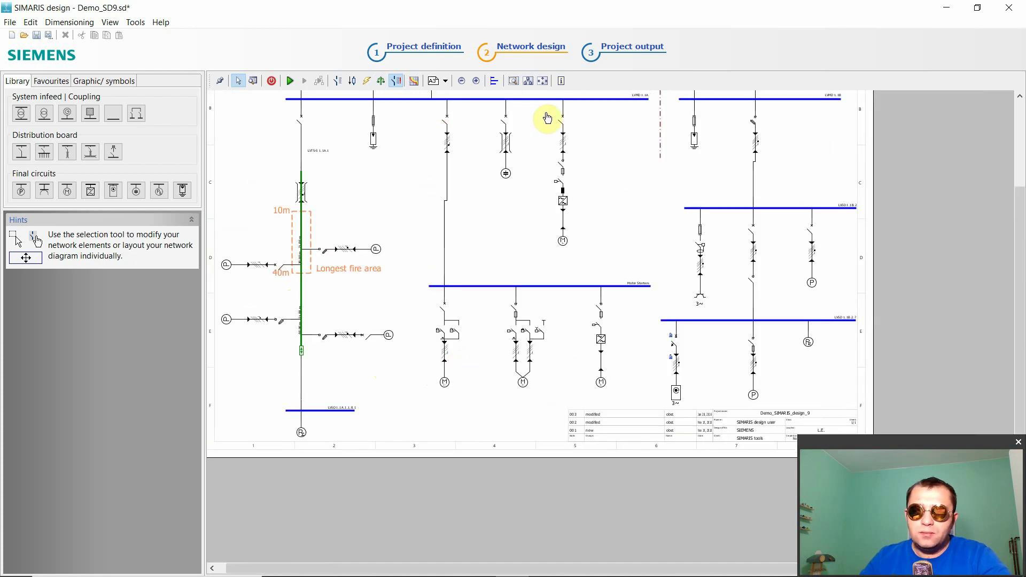
Step: Review the project output stage, including its network diagram preview, and the project definition data
left_click(614, 52)
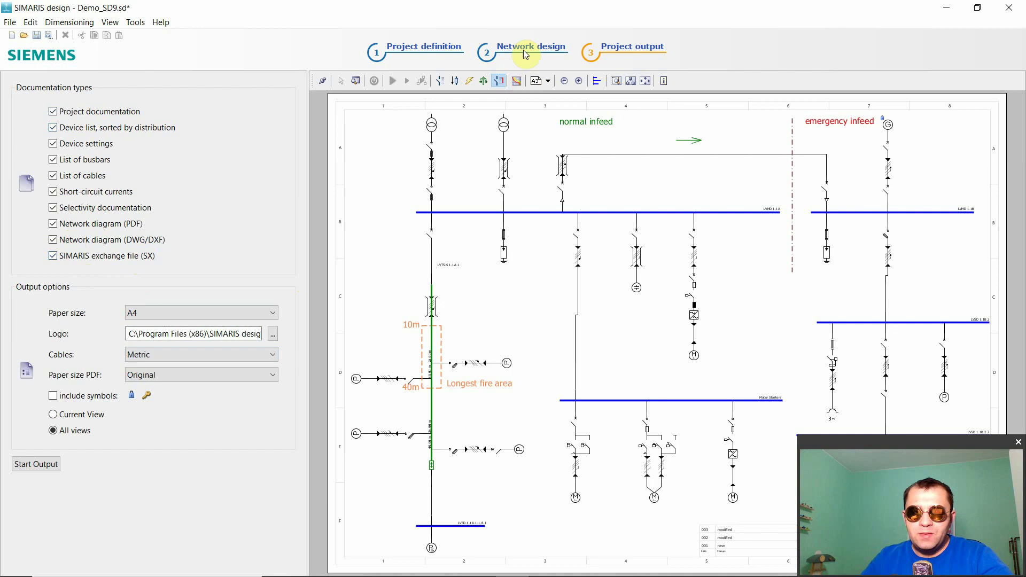
left_click(435, 48)
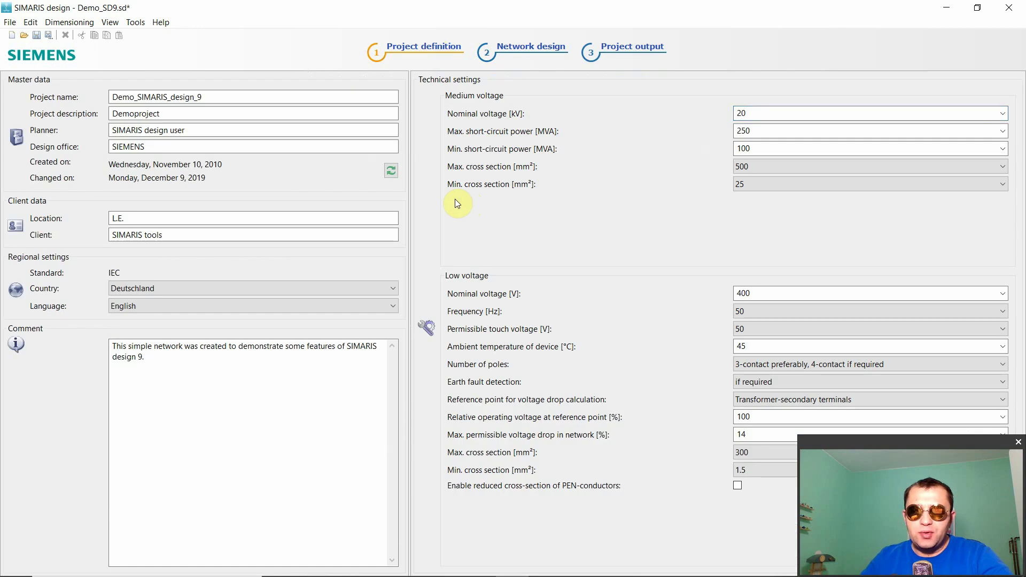
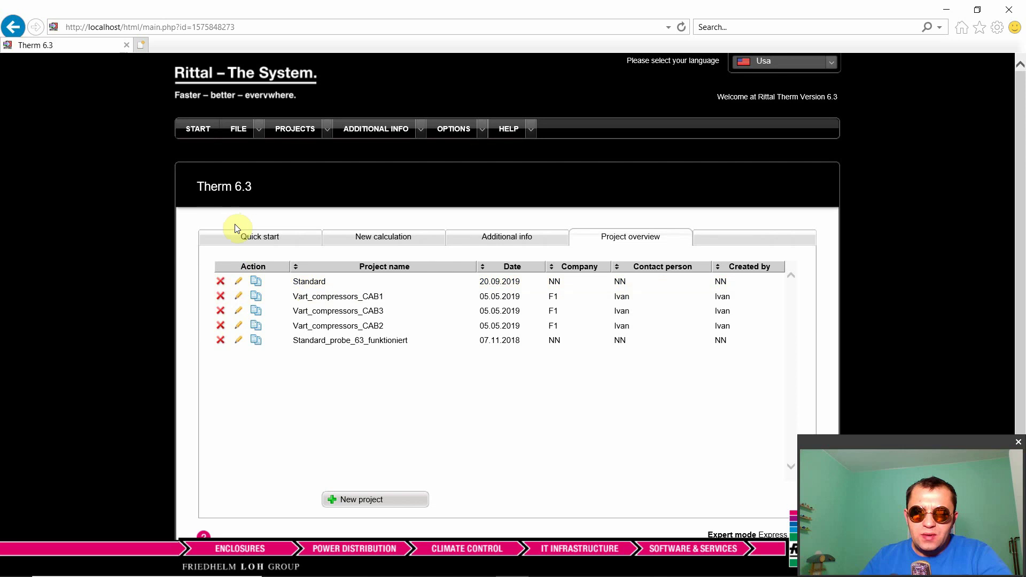
Step: Switch to Rittal Therm 6.3 and create a new enclosure climate control project
left_click(366, 500)
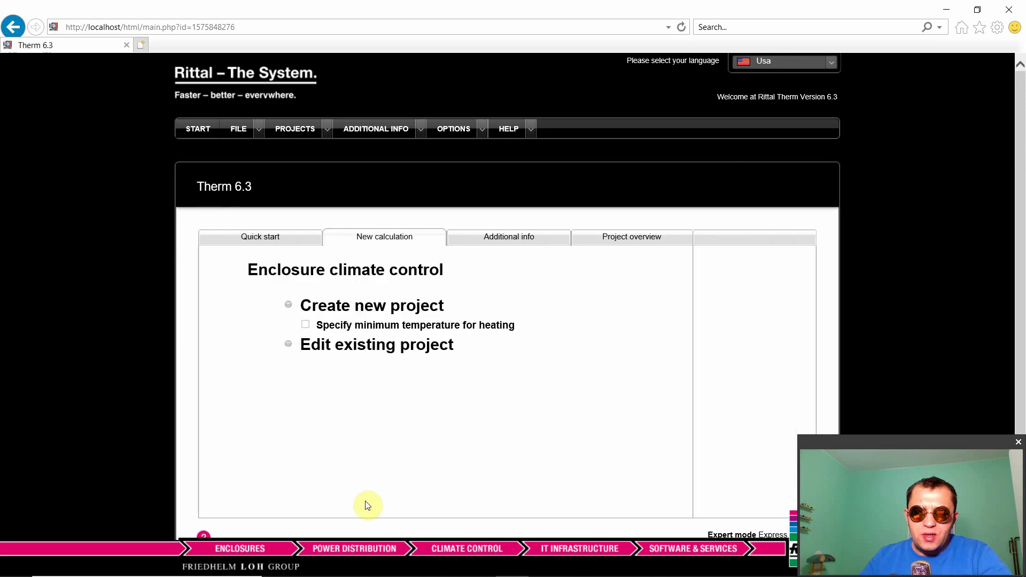
left_click(287, 306)
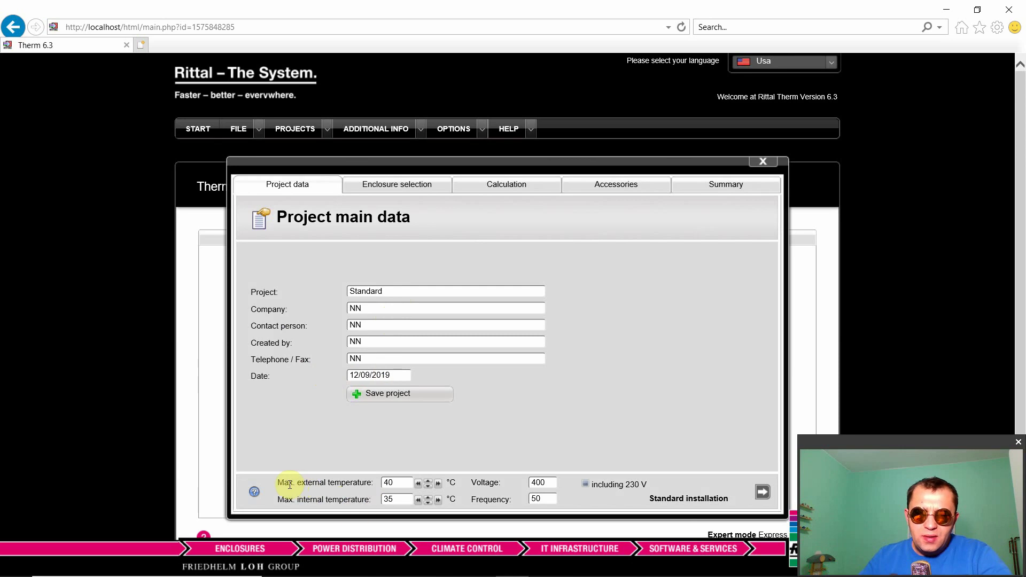
Step: Review the maximum external and internal temperatures in the project main data, and choose a voltage of 400 V and a frequency of 50
double_click(389, 482)
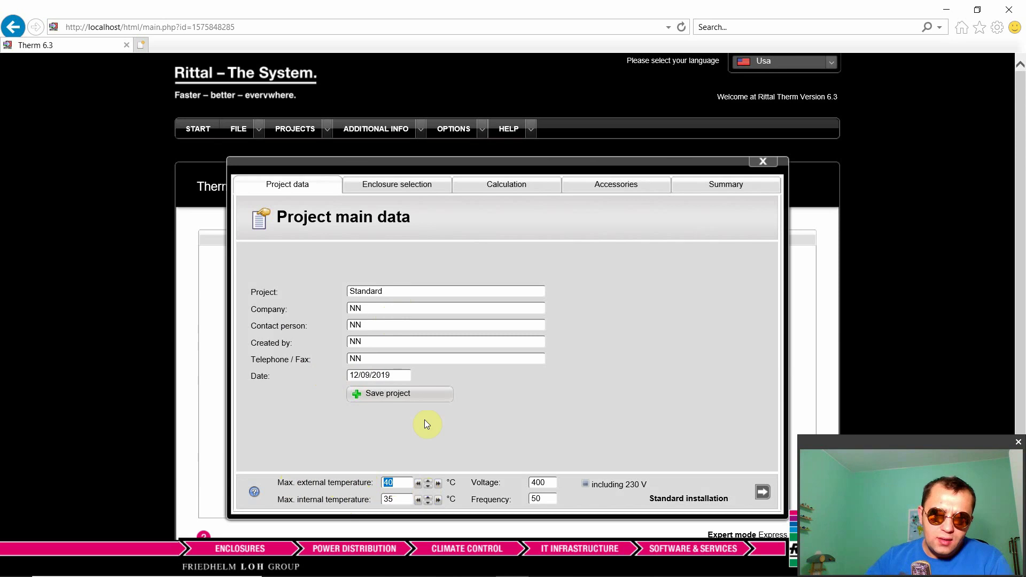
key("Tab")
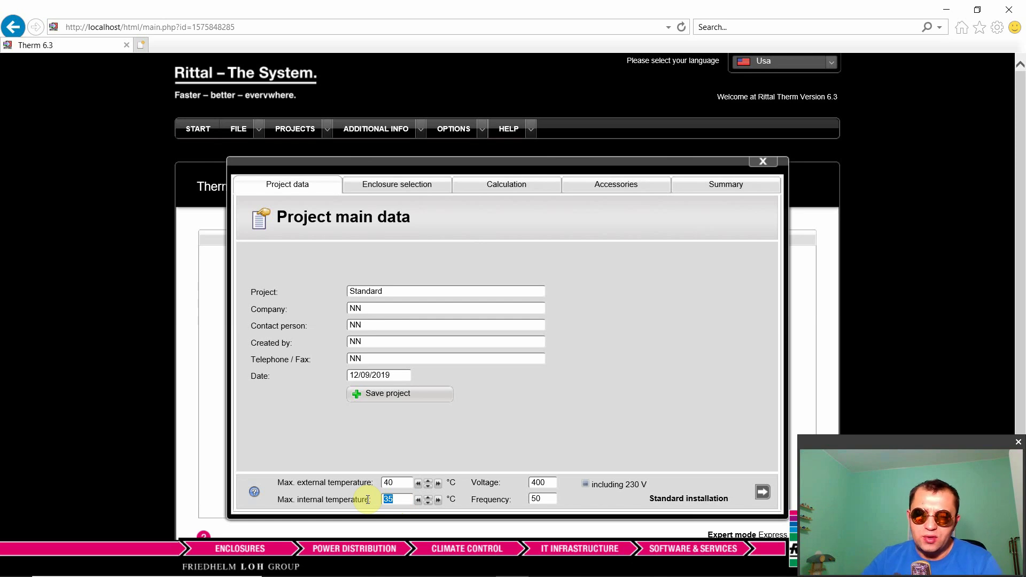
left_click(387, 483)
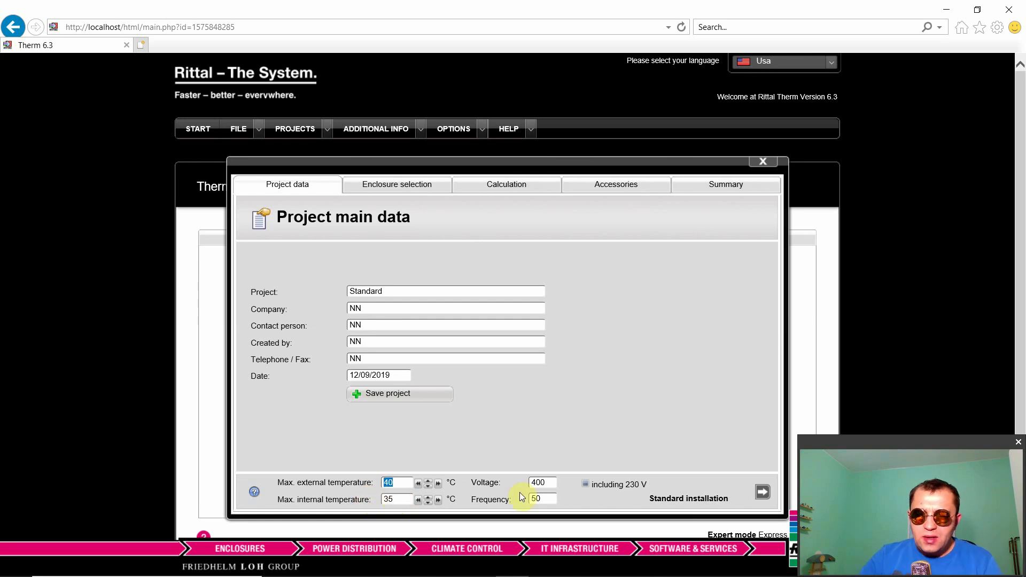
left_click(538, 482)
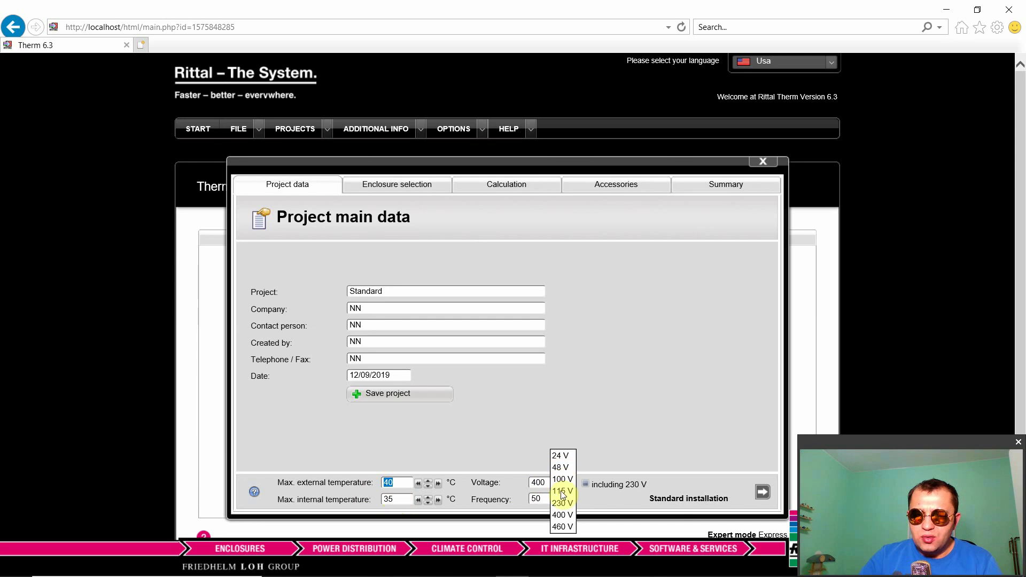
left_click(562, 514)
left_click(543, 499)
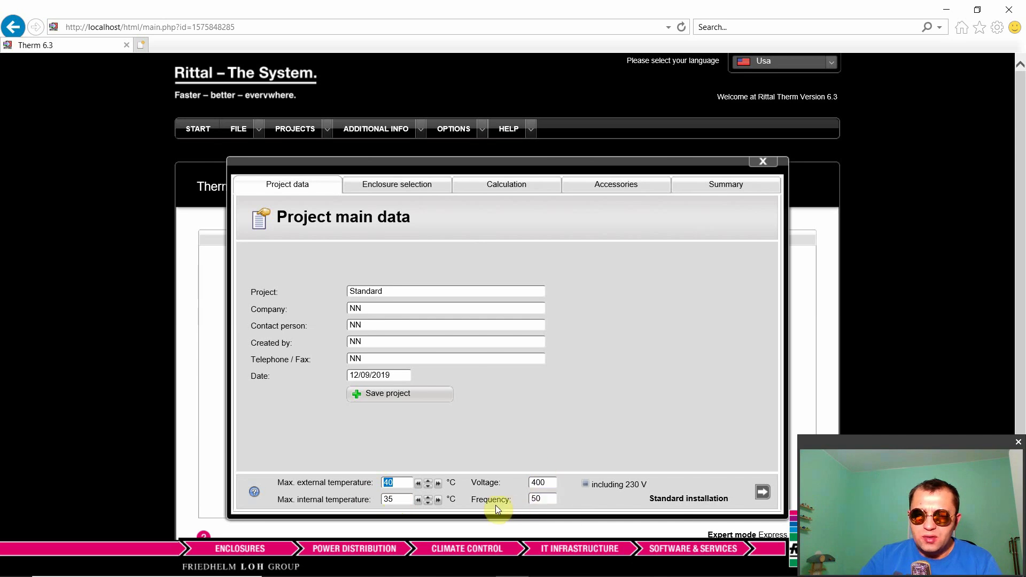
left_click(551, 510)
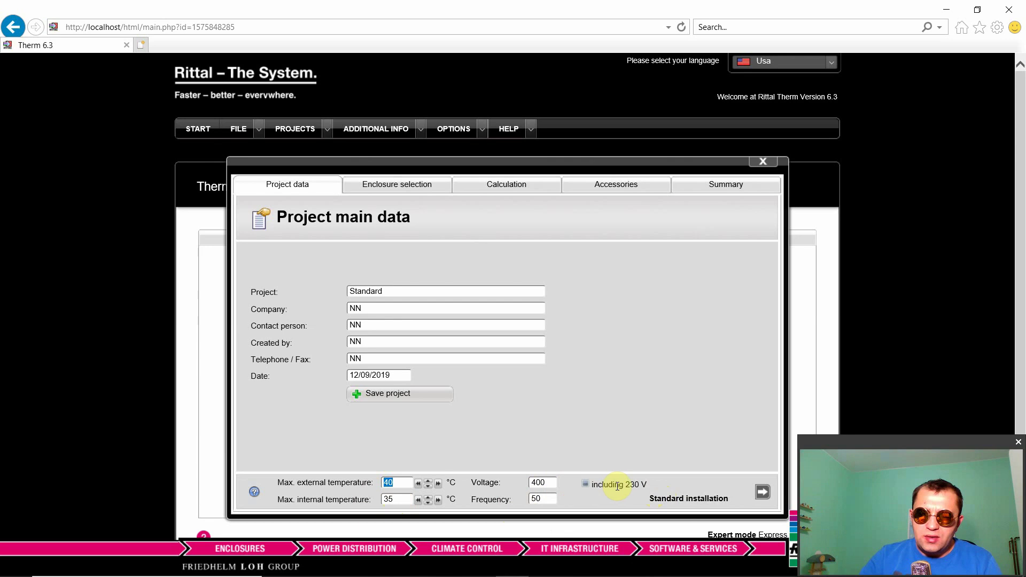
left_click(548, 483)
scroll(515, 400, "down", 1)
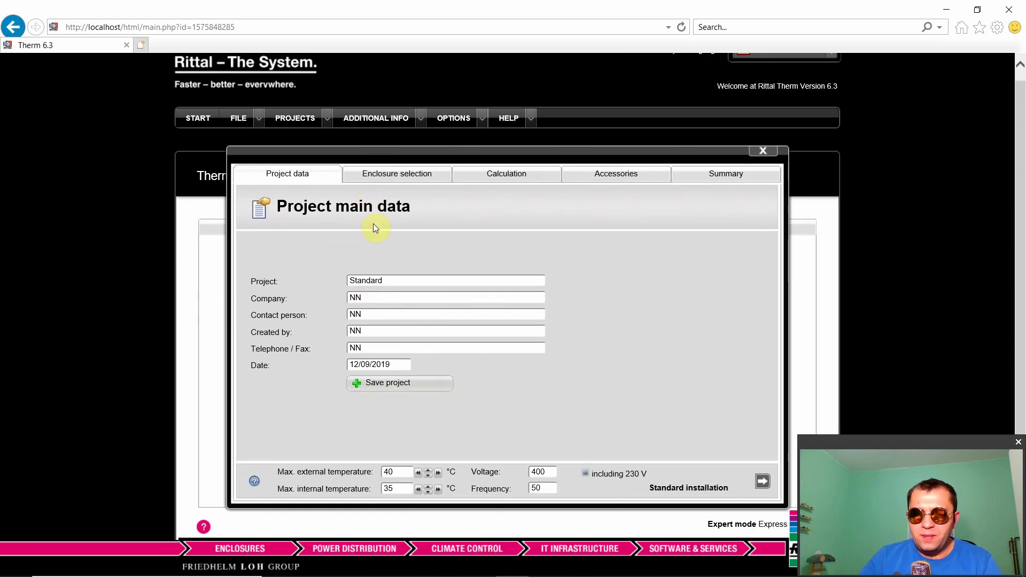
Step: Add the TS Top enclosure TS 8204.500, 2000 x 1200 x 400 mm, to the project as a single enclosure for wall mounting
left_click(763, 481)
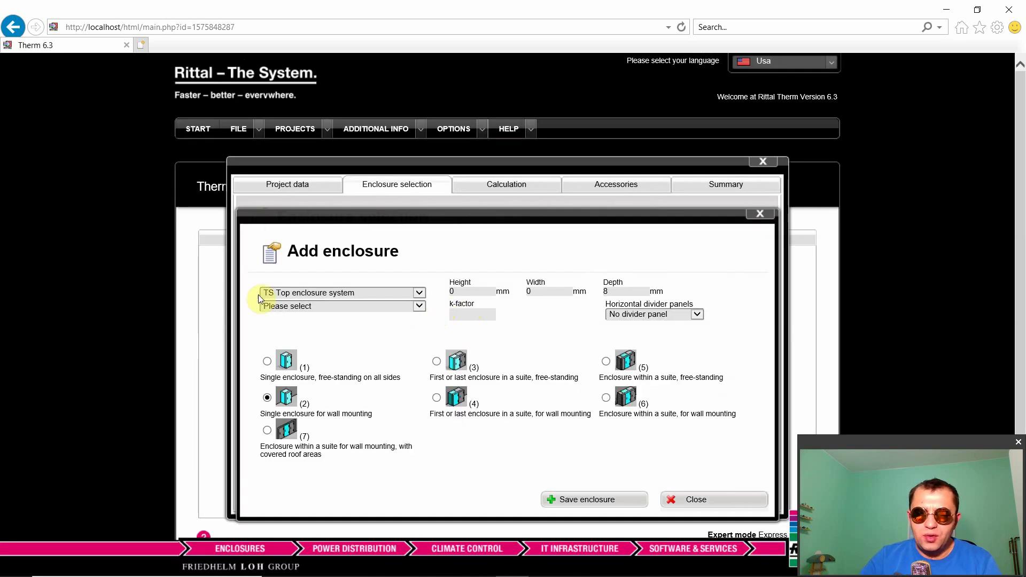
left_click(328, 308)
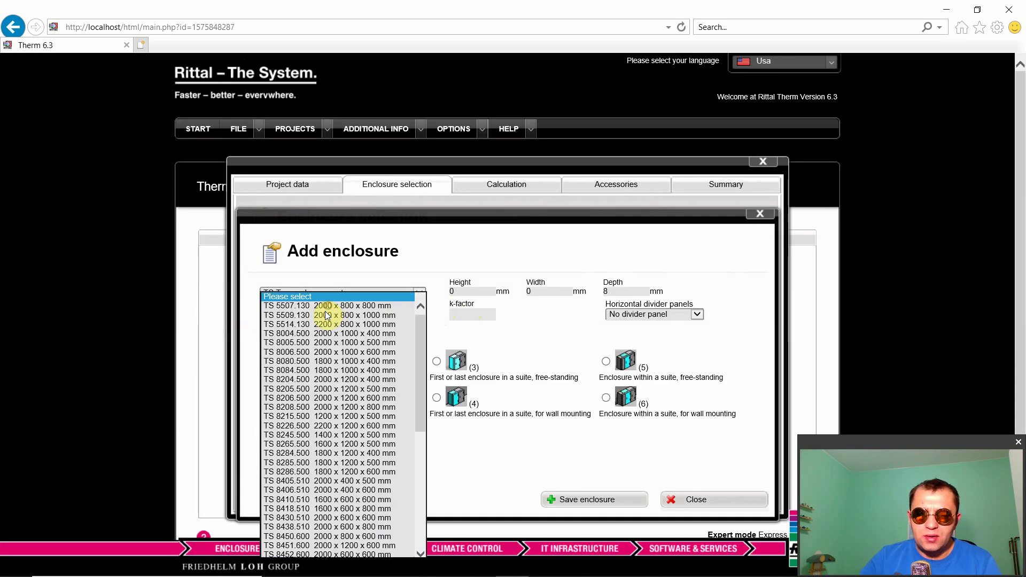
left_click(354, 379)
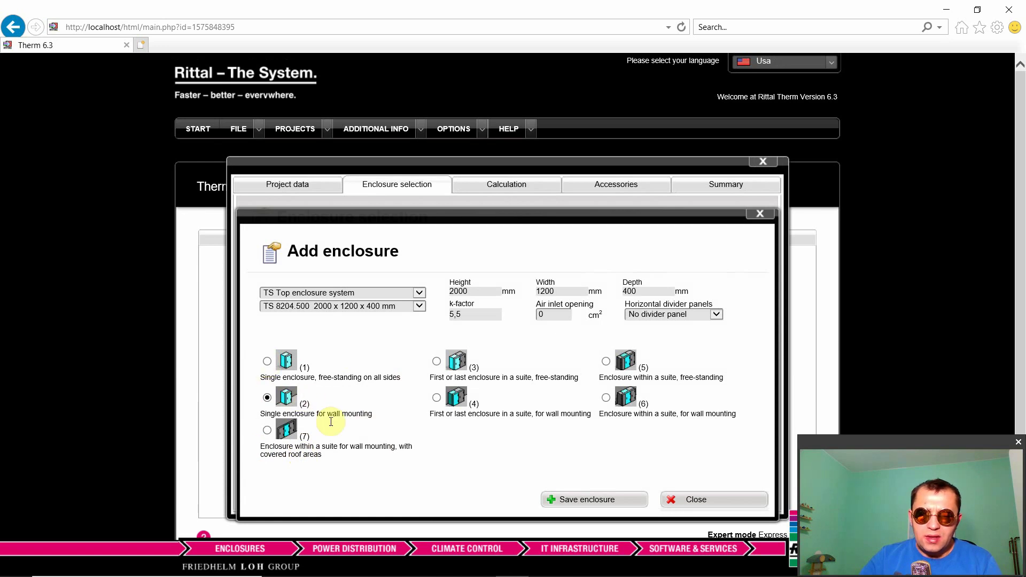
left_click(578, 500)
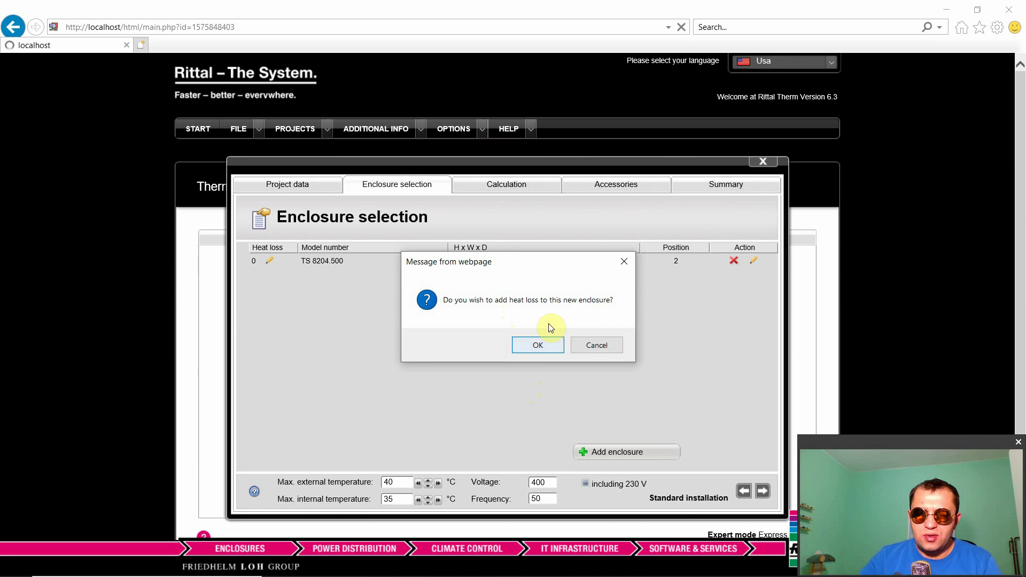
Step: Agree to add heat loss to the new enclosure and examine the direct input in watts
left_click(538, 346)
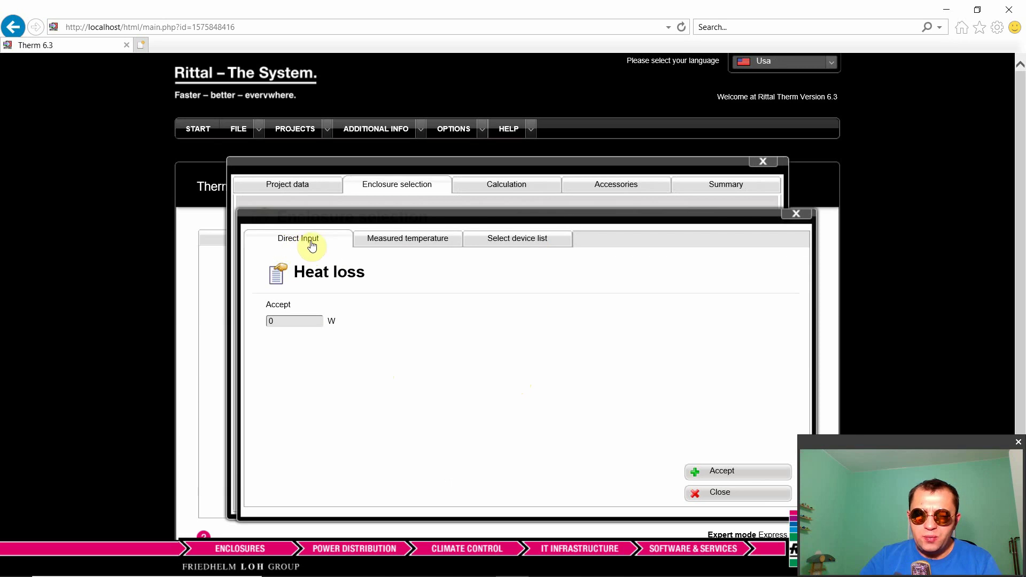
left_click(293, 323)
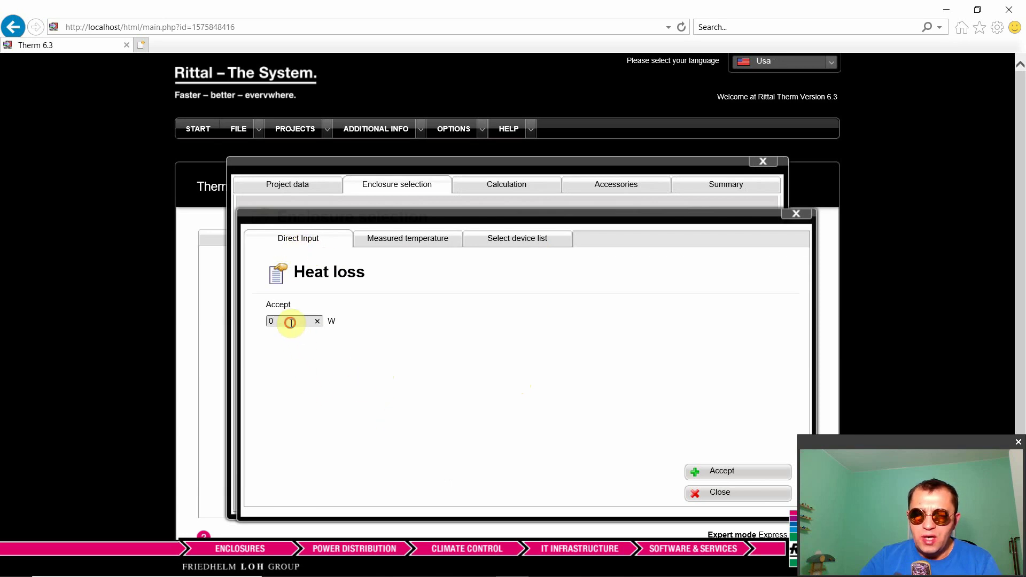
double_click(290, 322)
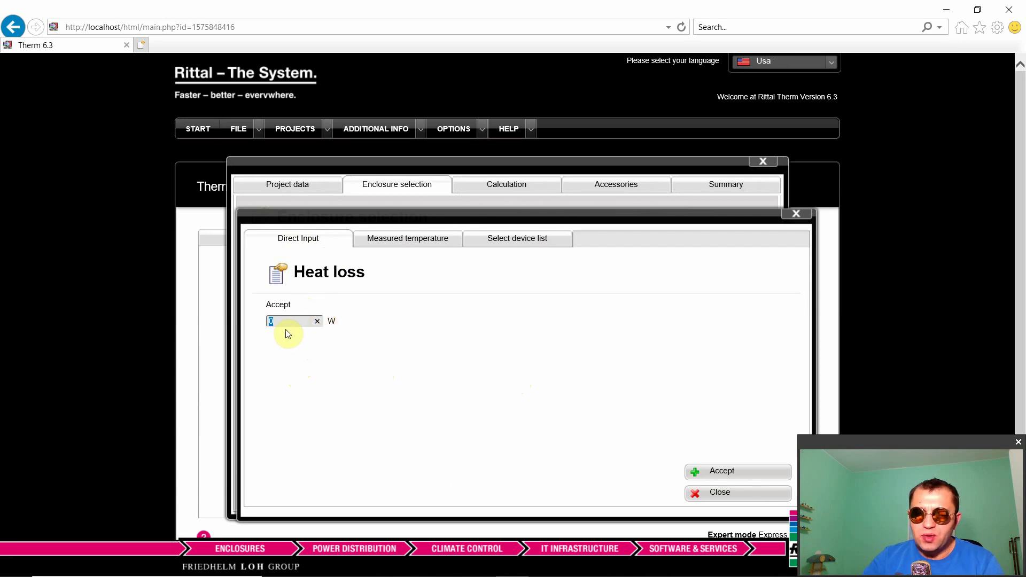
Step: For the measured-temperature heat loss method, set the internal temperature to 76 °C and the external temperature to 38 °C
left_click(409, 244)
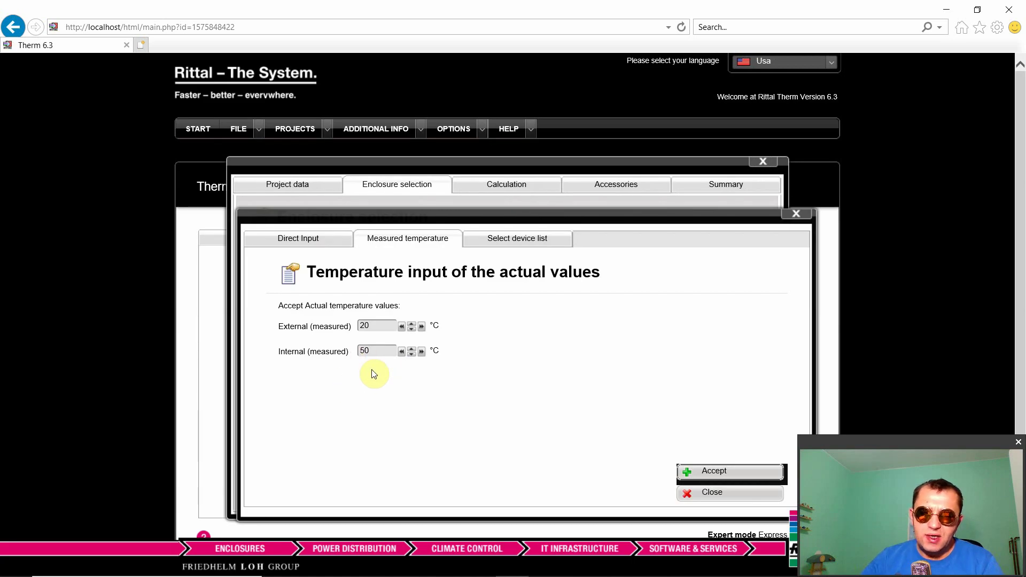
left_click(370, 350)
double_click(366, 349)
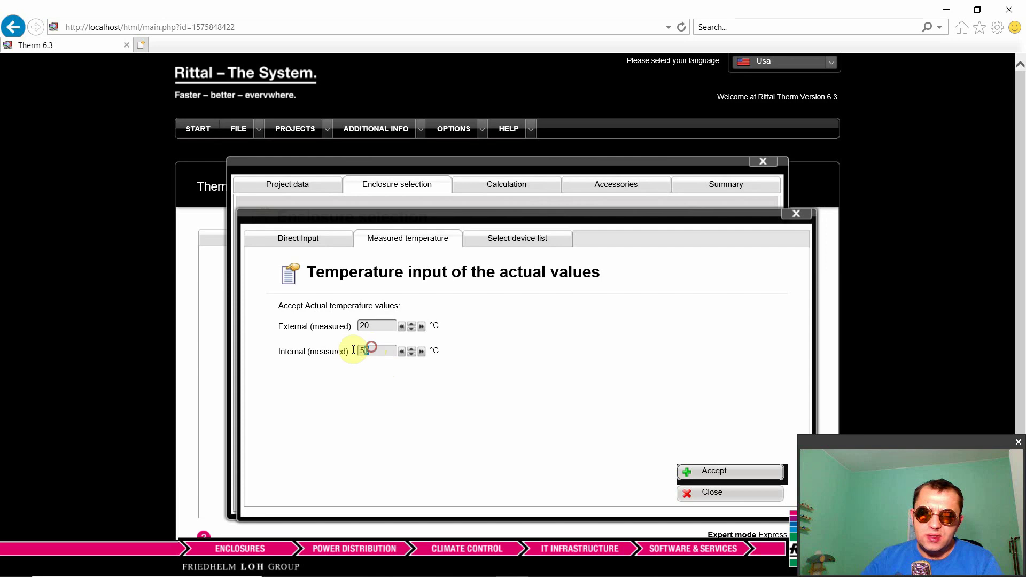
type("76")
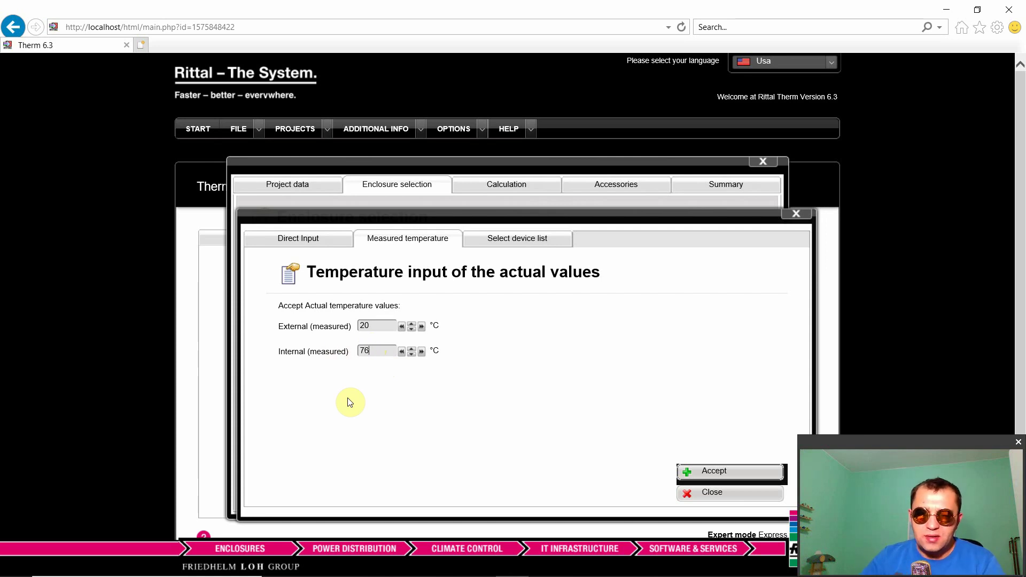
double_click(364, 326)
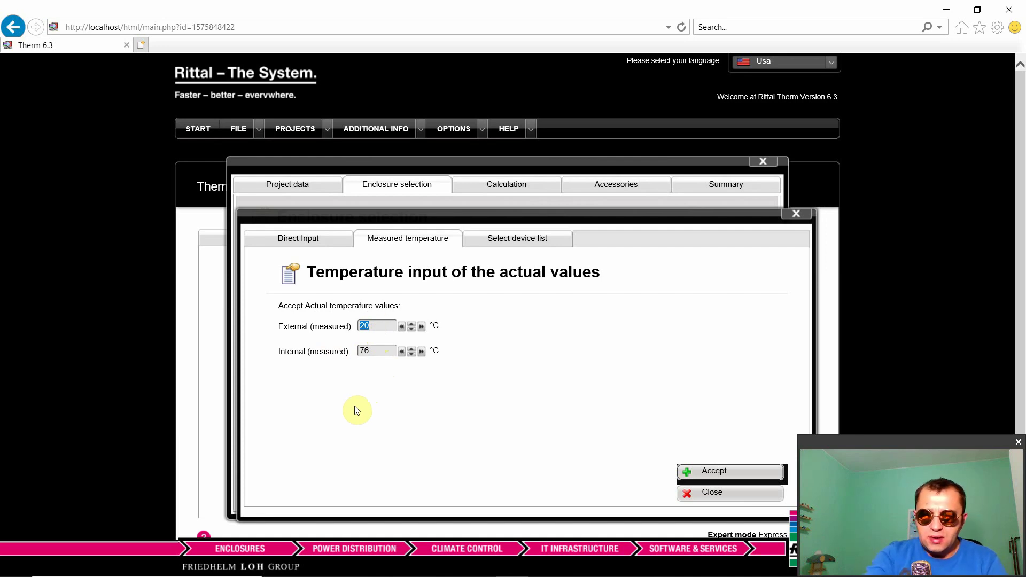
type("38")
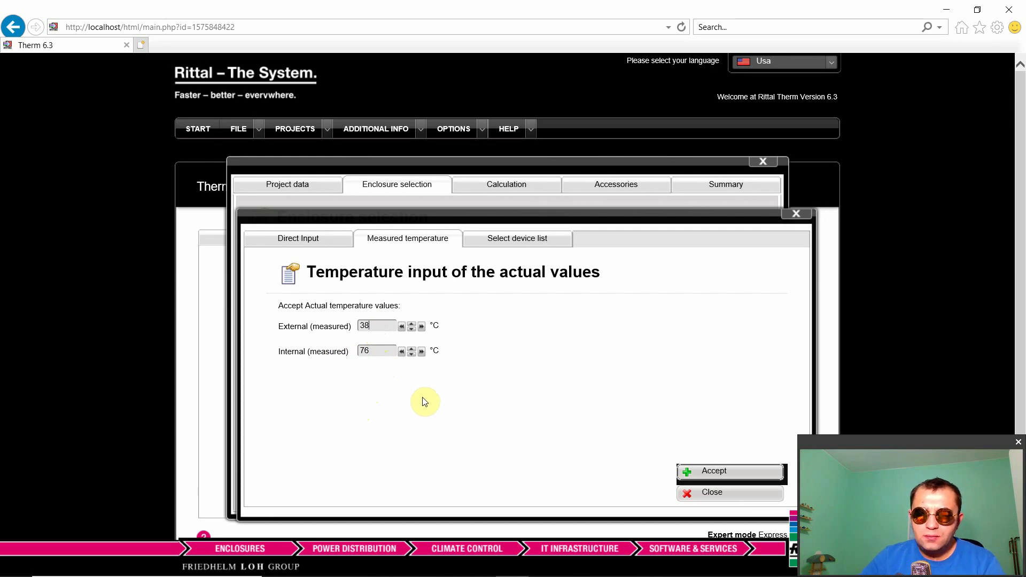
Step: Examine the device list method for heat loss and the manufacturers it offers
left_click(514, 242)
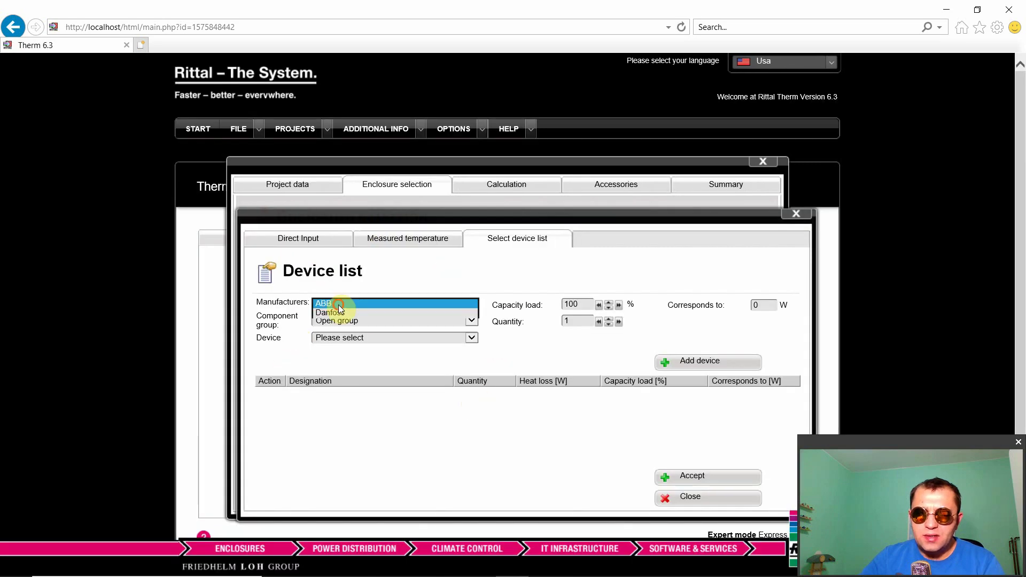
left_click(339, 305)
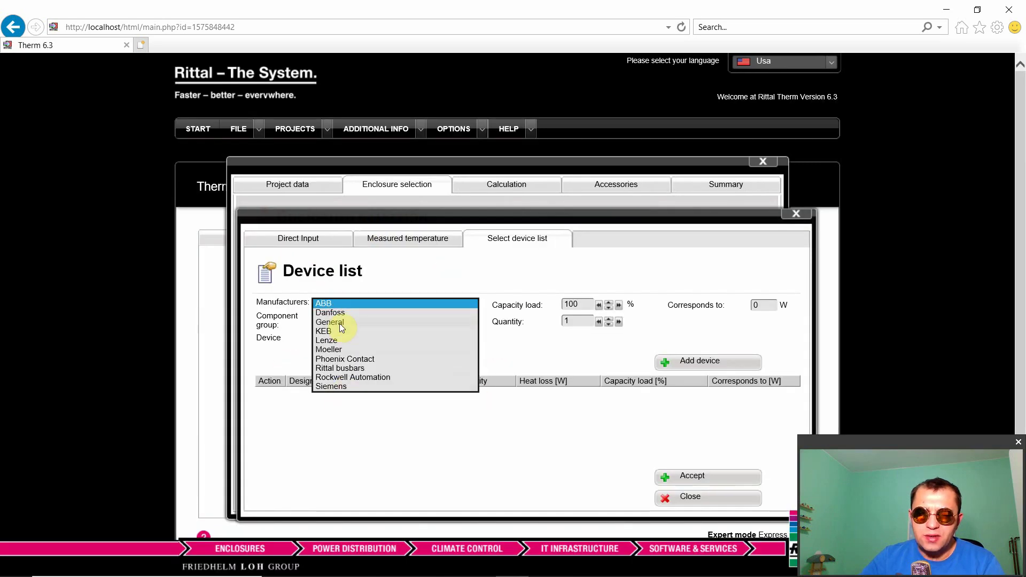
left_click(387, 274)
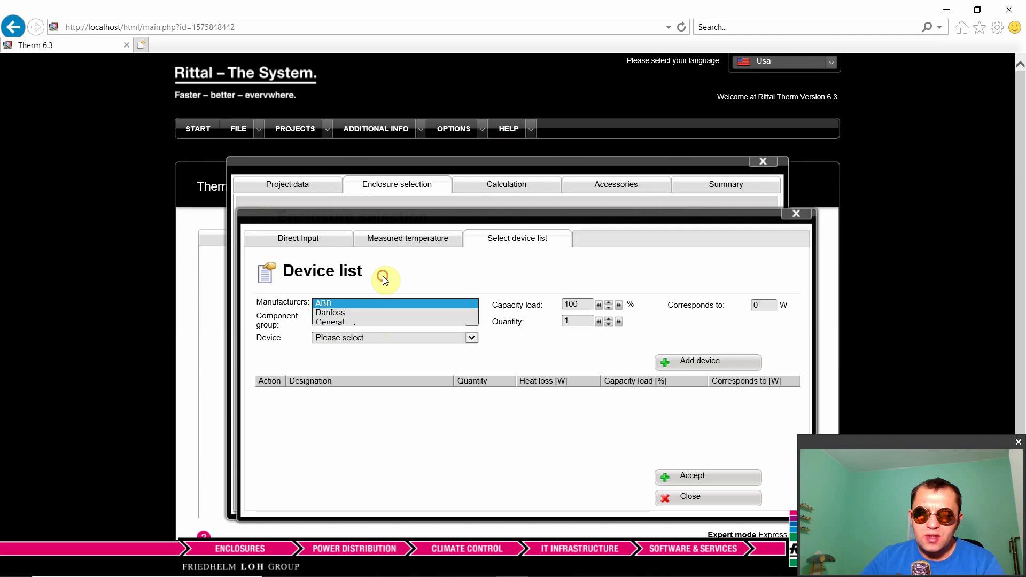
Step: Examine the manufacturer groups in the Heat Loss Component Library and close the library
left_click(451, 129)
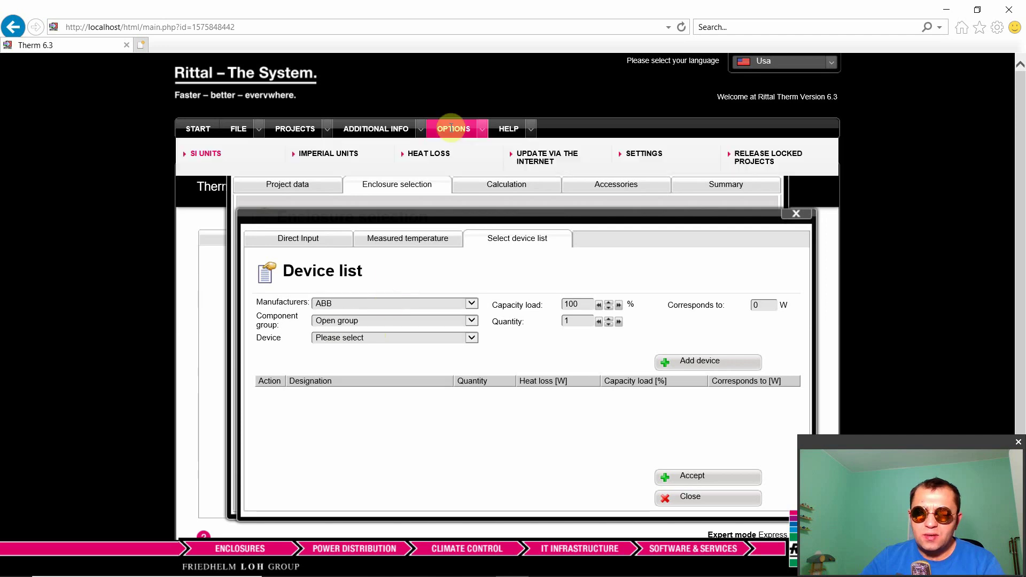
left_click(432, 155)
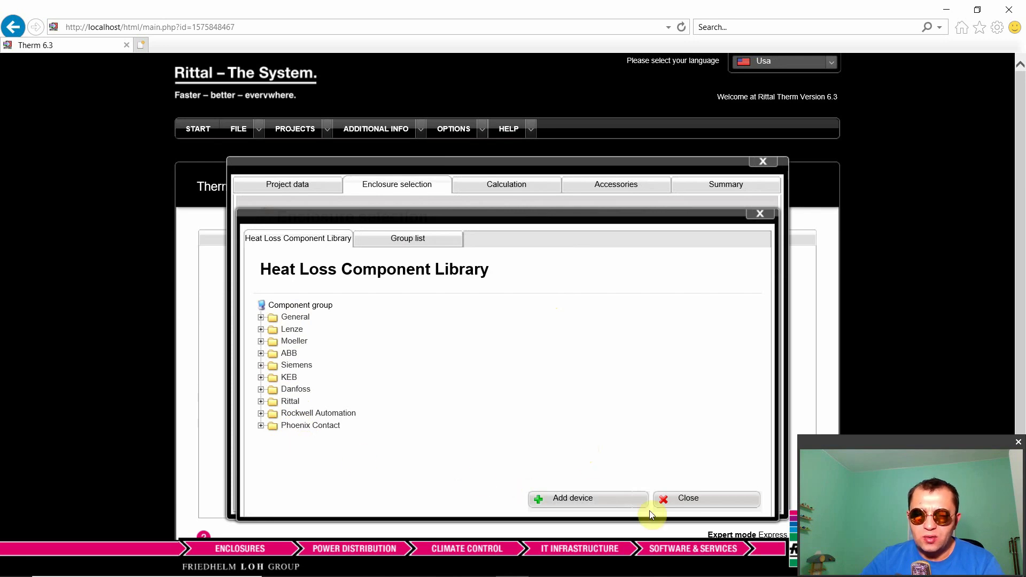
left_click(675, 501)
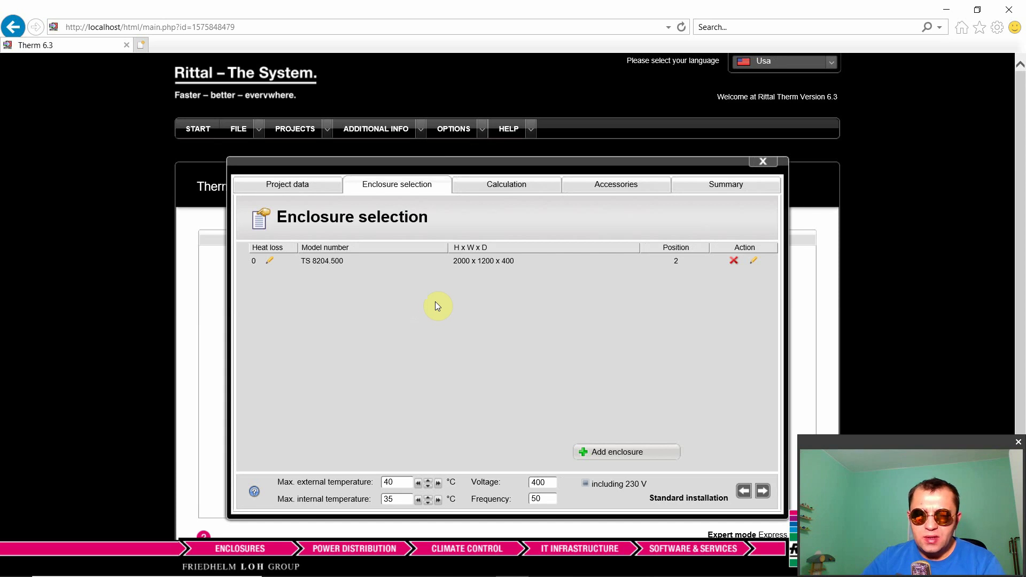
Step: Reopen the heat loss definition of the TS 8204.500 enclosure and review its measured external and internal temperature inputs
left_click(270, 260)
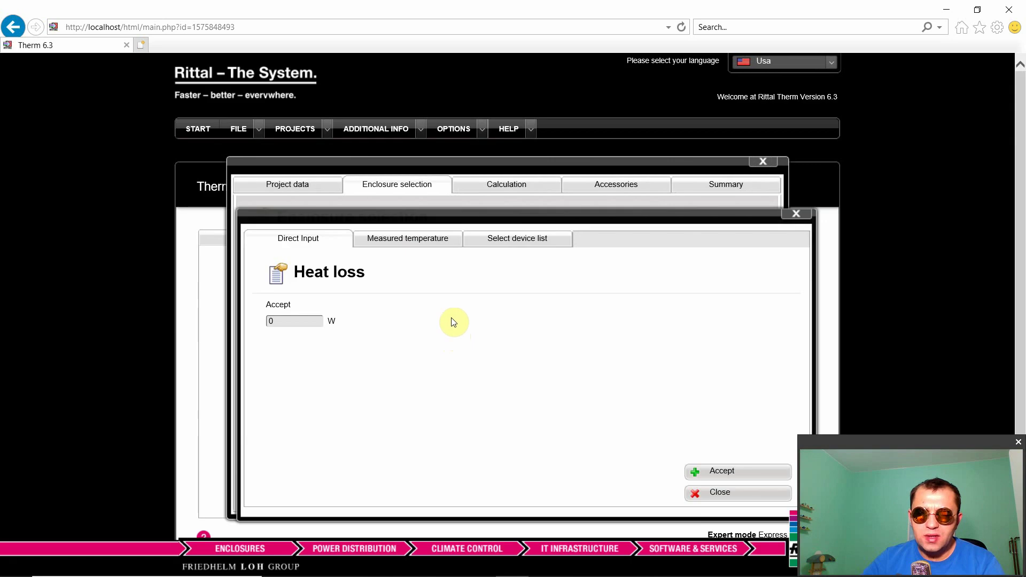
left_click(407, 243)
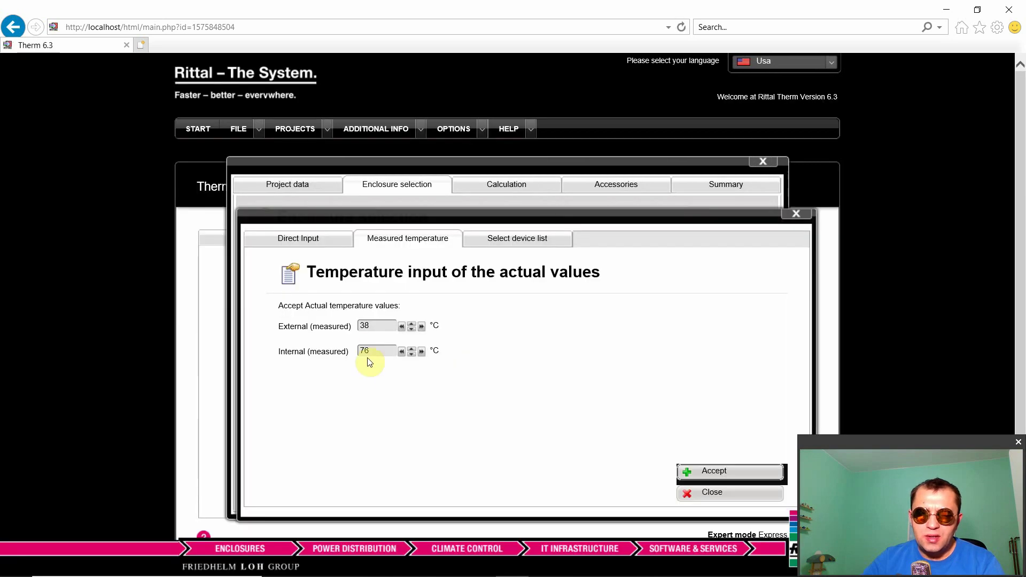
double_click(377, 326)
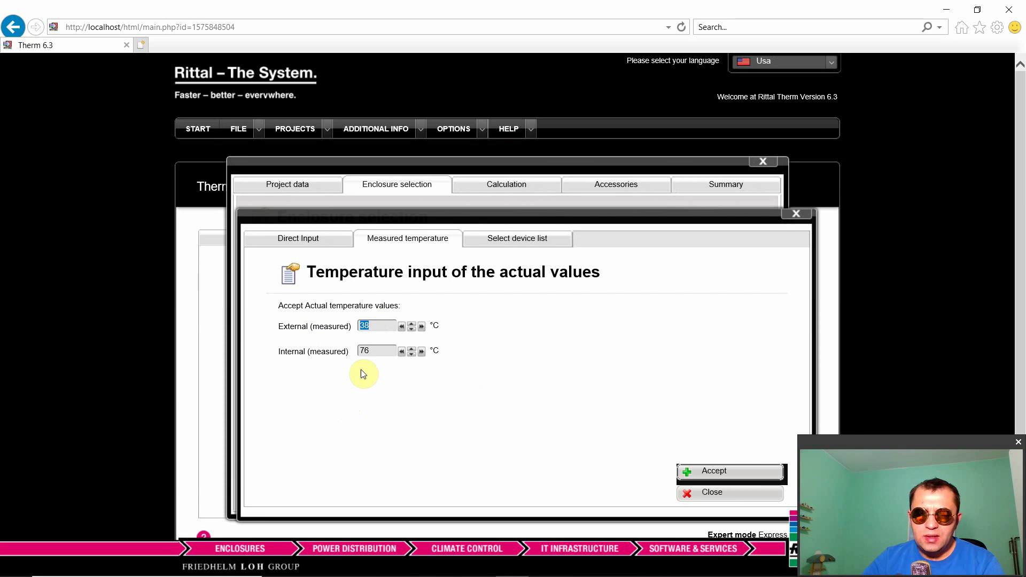
double_click(379, 350)
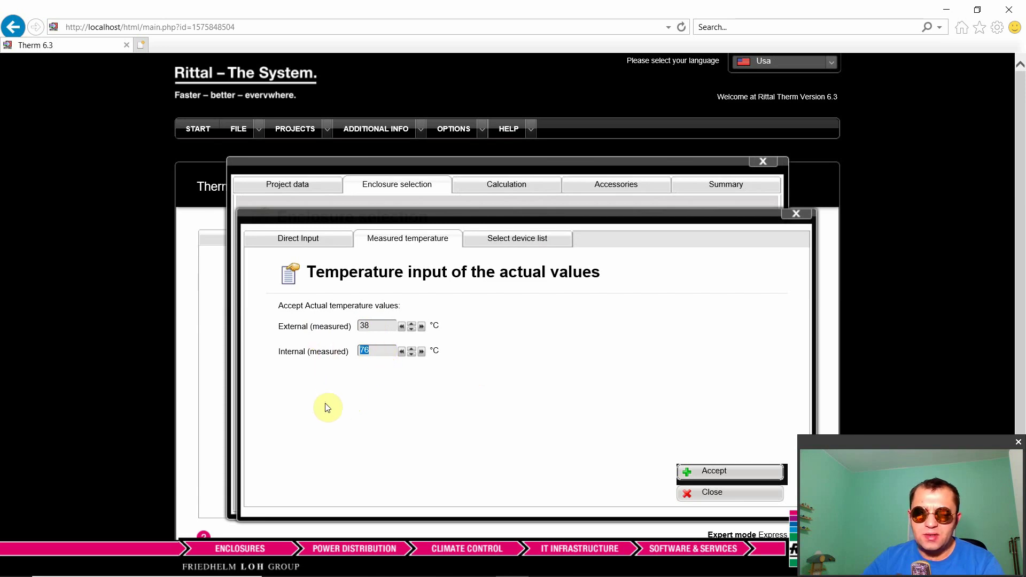
left_click_drag(280, 351, 349, 351)
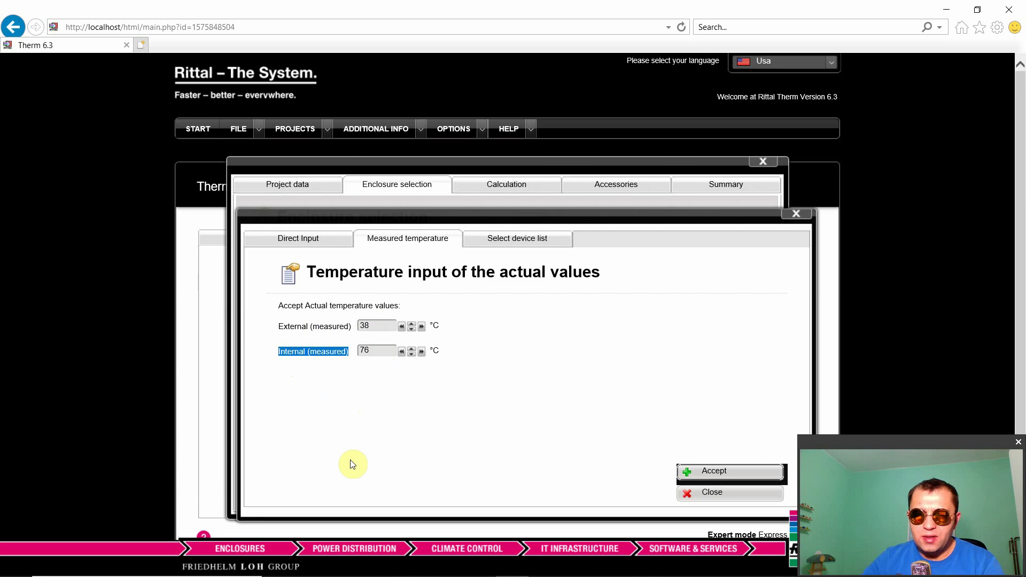
left_click(373, 350)
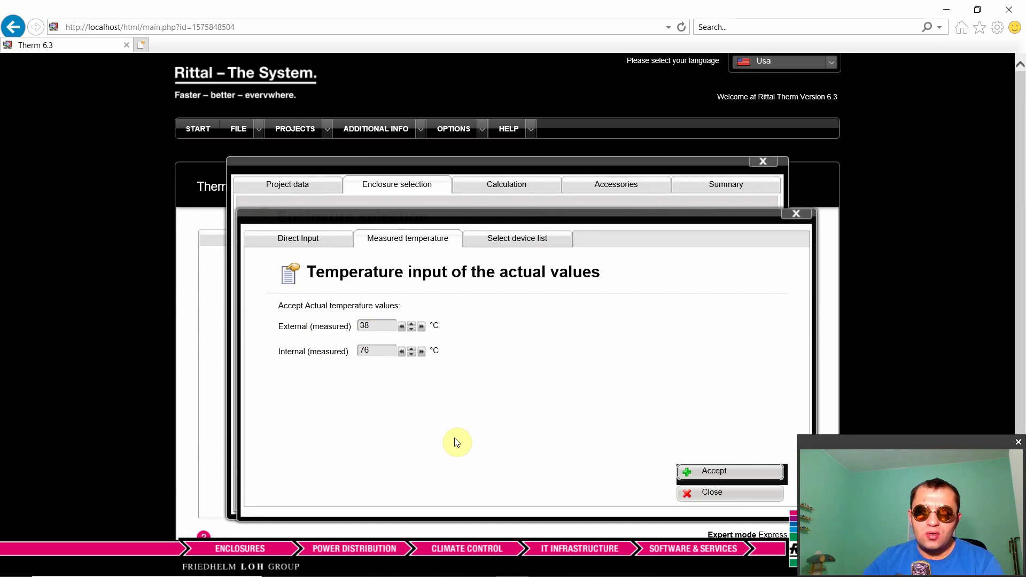
Step: Switch the program's units to imperial and back to SI units
left_click(453, 130)
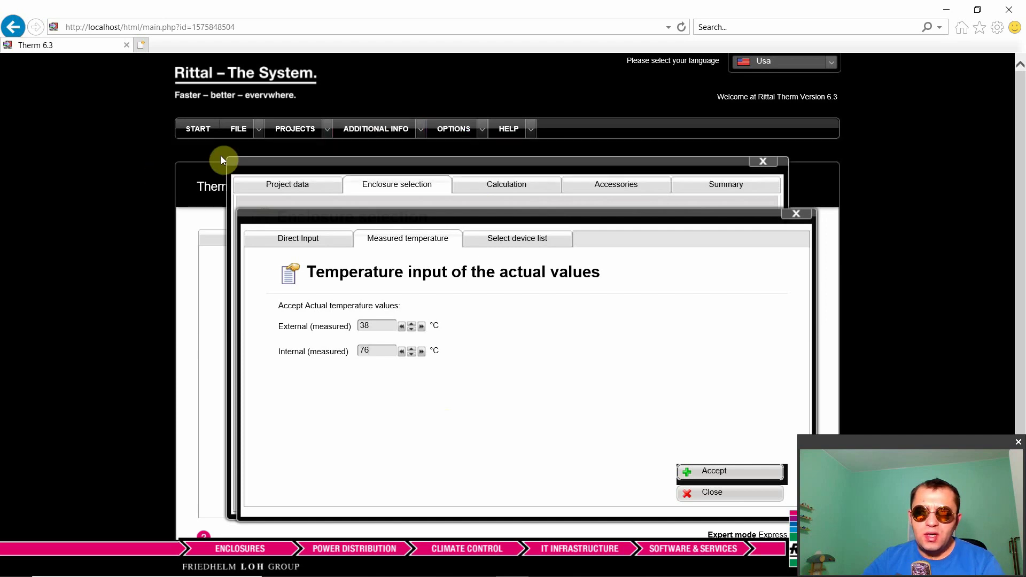
mouse_move(451, 127)
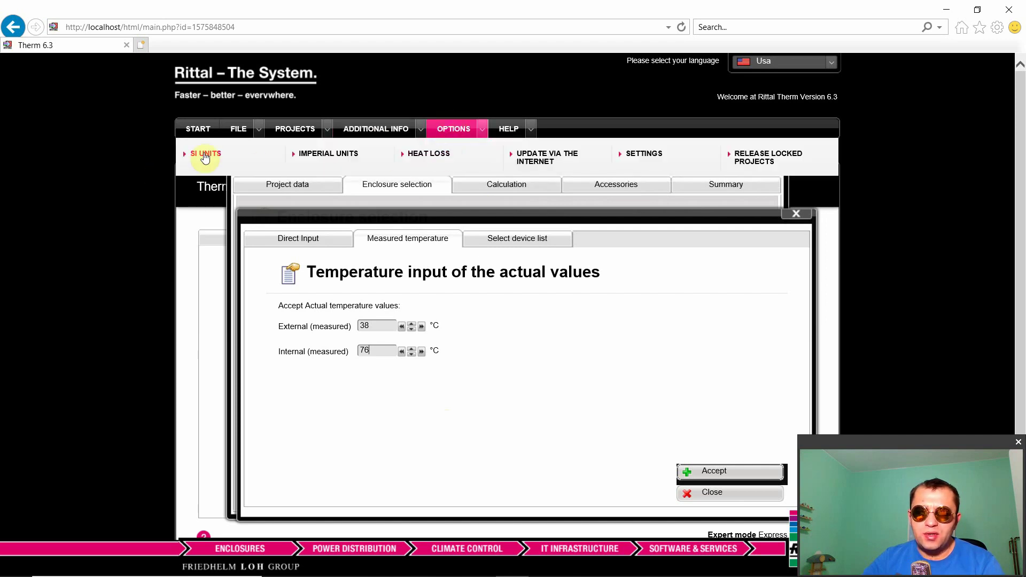
left_click(322, 155)
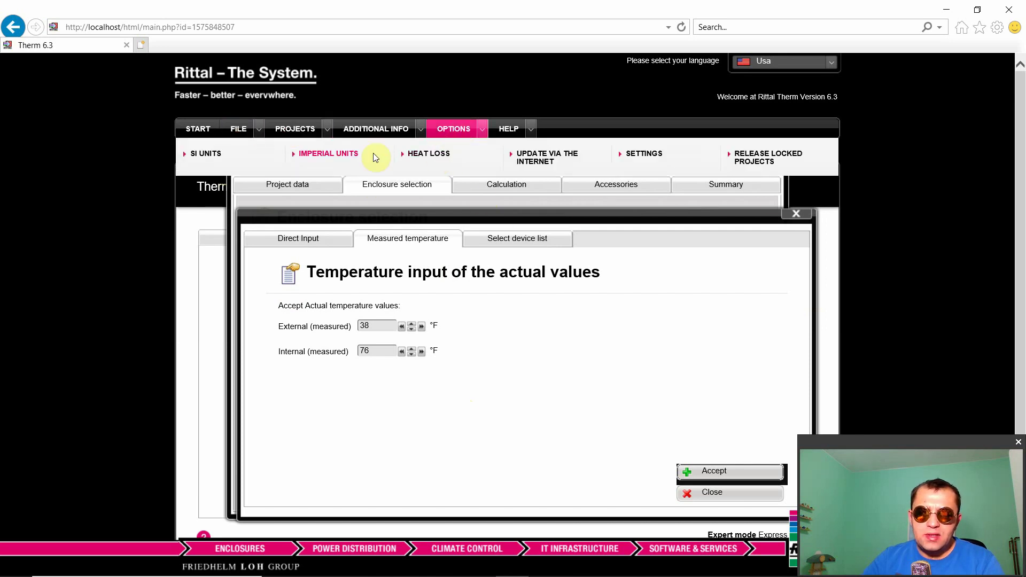
left_click(207, 161)
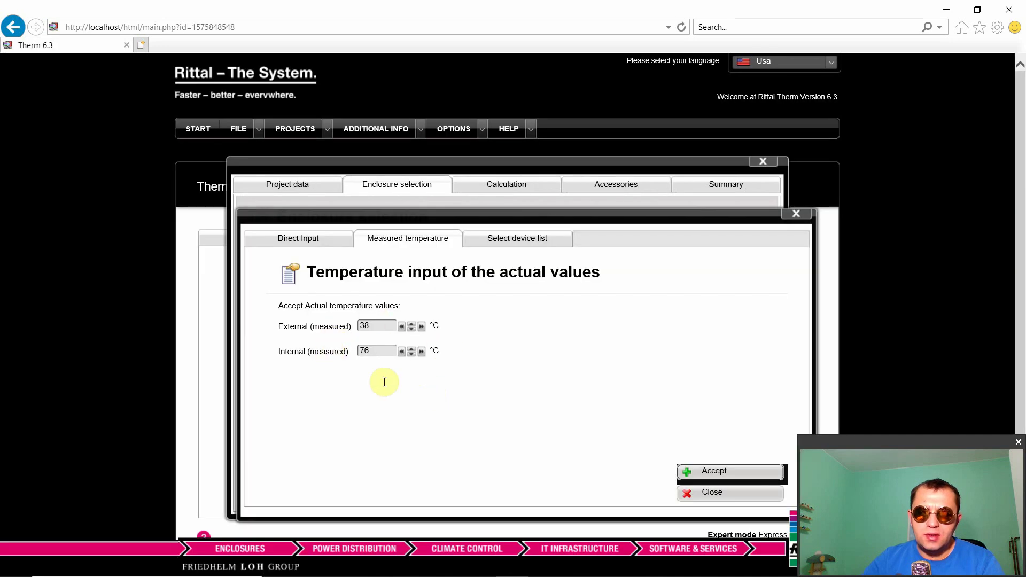
Step: Accept the measured temperatures of 38 °C external and 76 °C internal for the enclosure's heat loss and proceed to the calculation
left_click(702, 473)
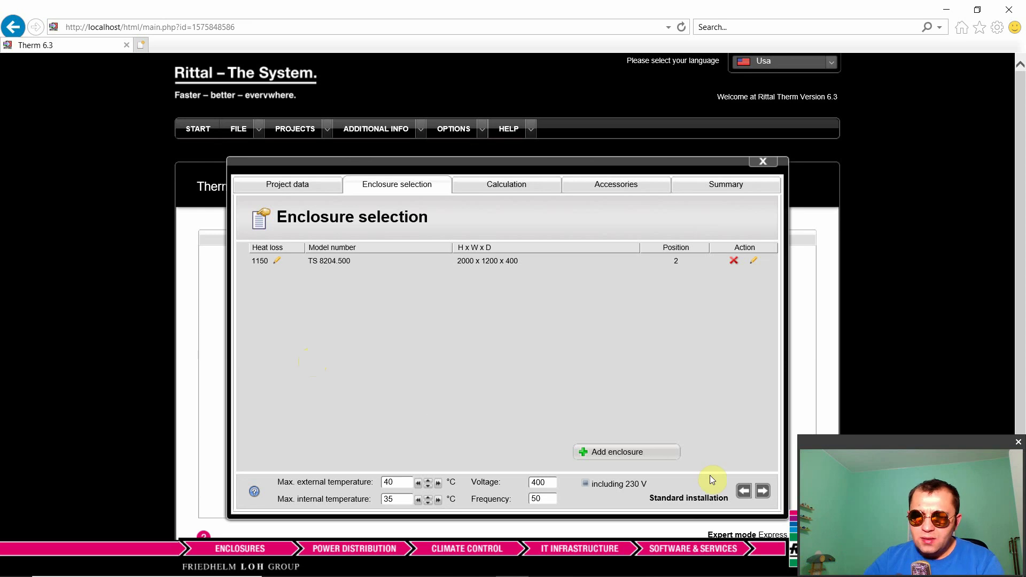
left_click(763, 490)
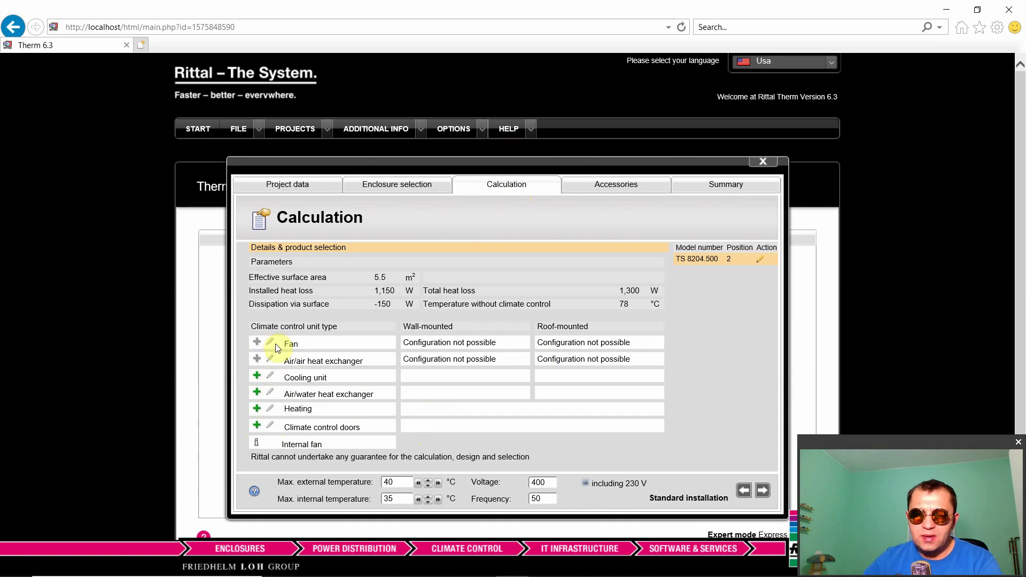
Step: Review the project's maximum temperature settings and compare them with the calculation and the enclosure's heat loss inputs, leaving everything unchanged
left_click(294, 191)
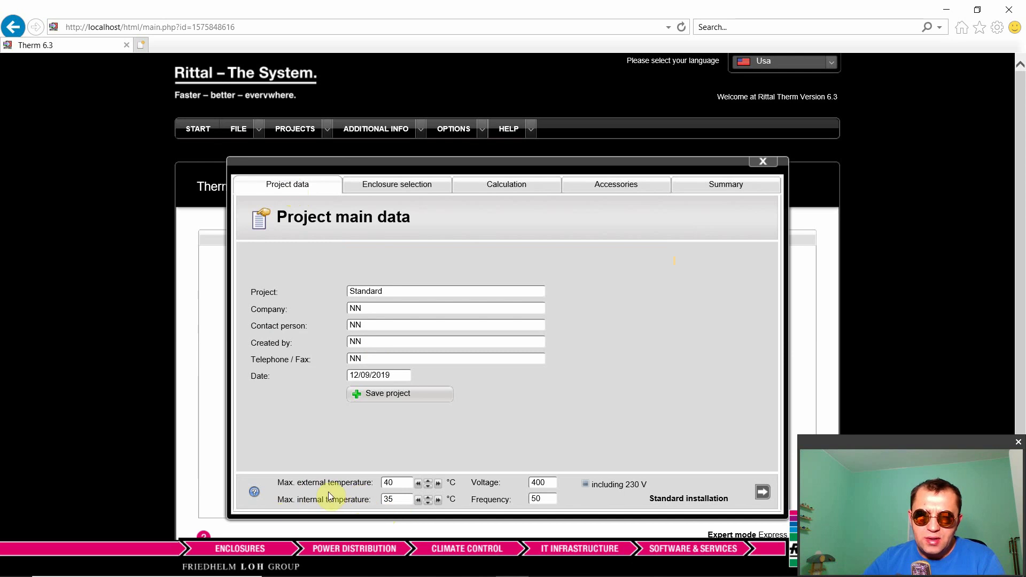
double_click(390, 498)
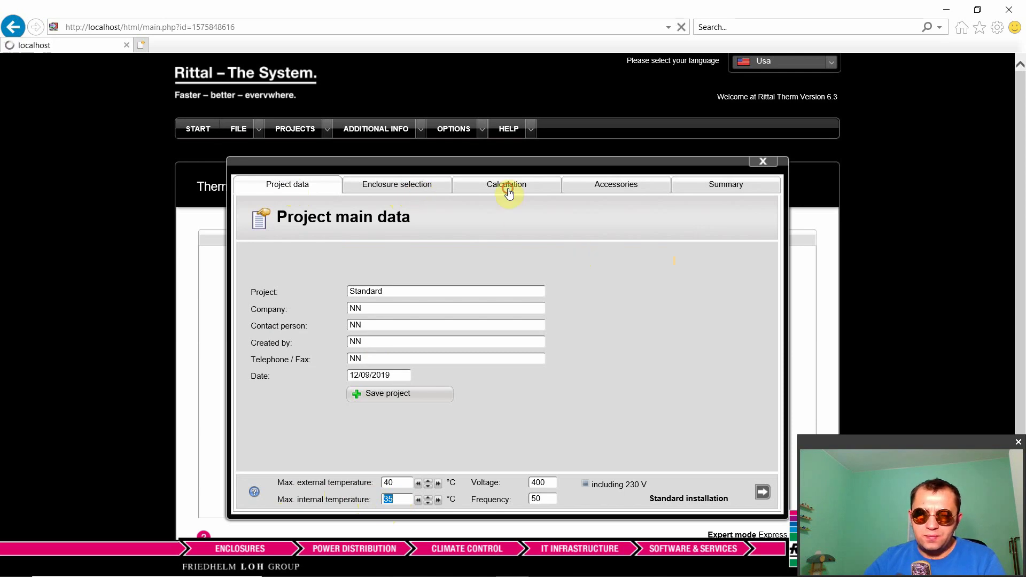
left_click(508, 187)
left_click(409, 186)
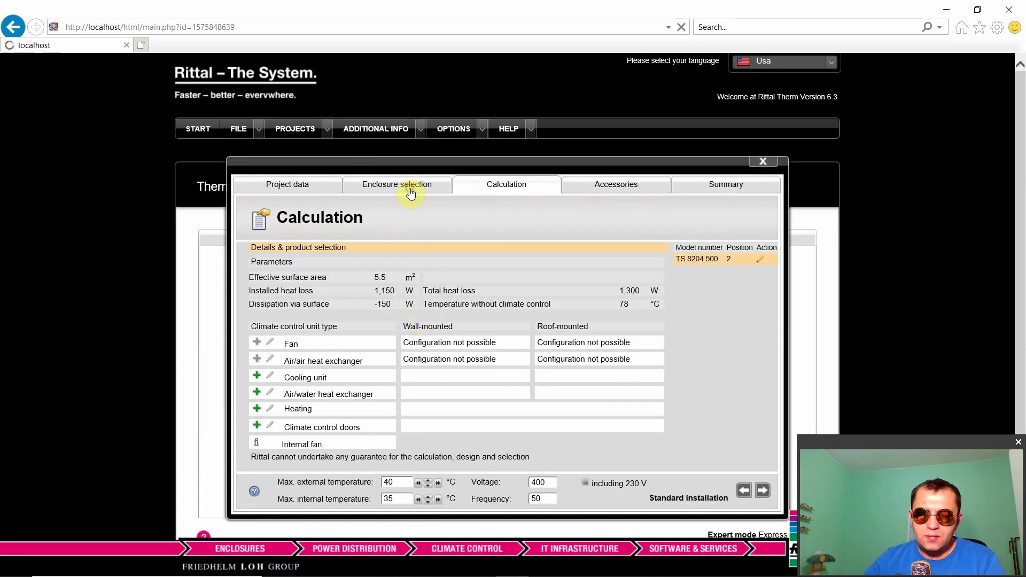
left_click(274, 265)
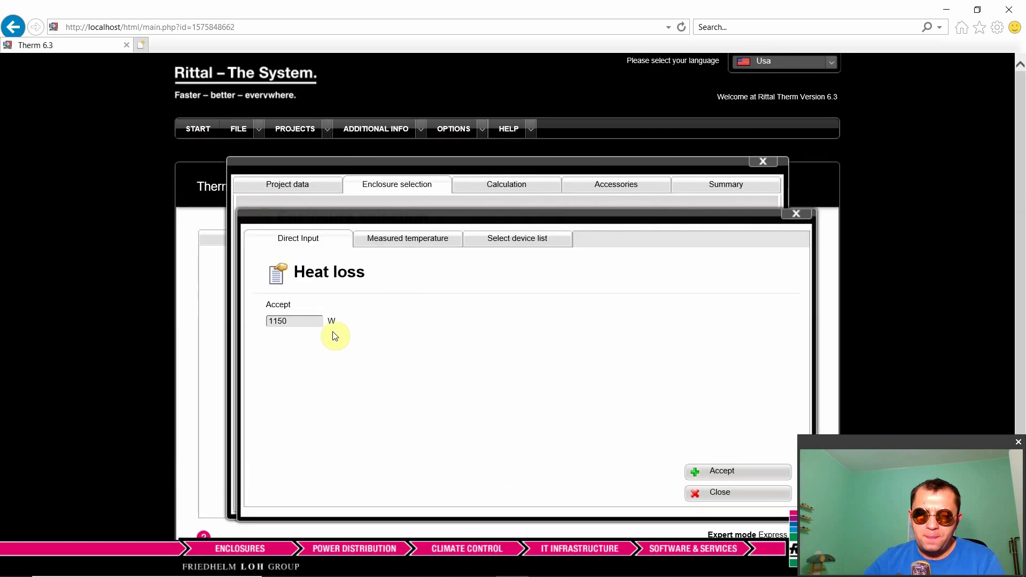
left_click(396, 242)
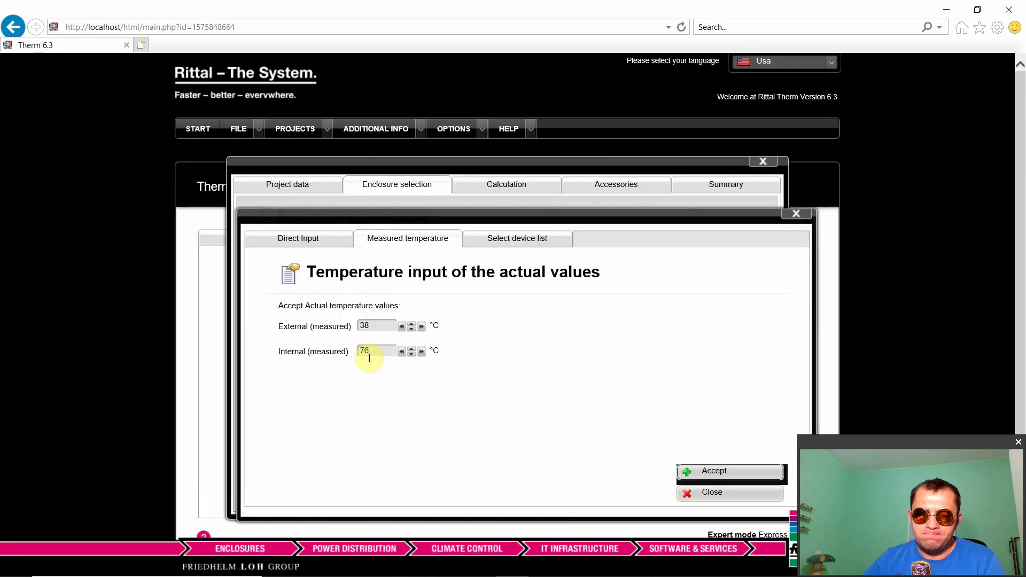
left_click(691, 498)
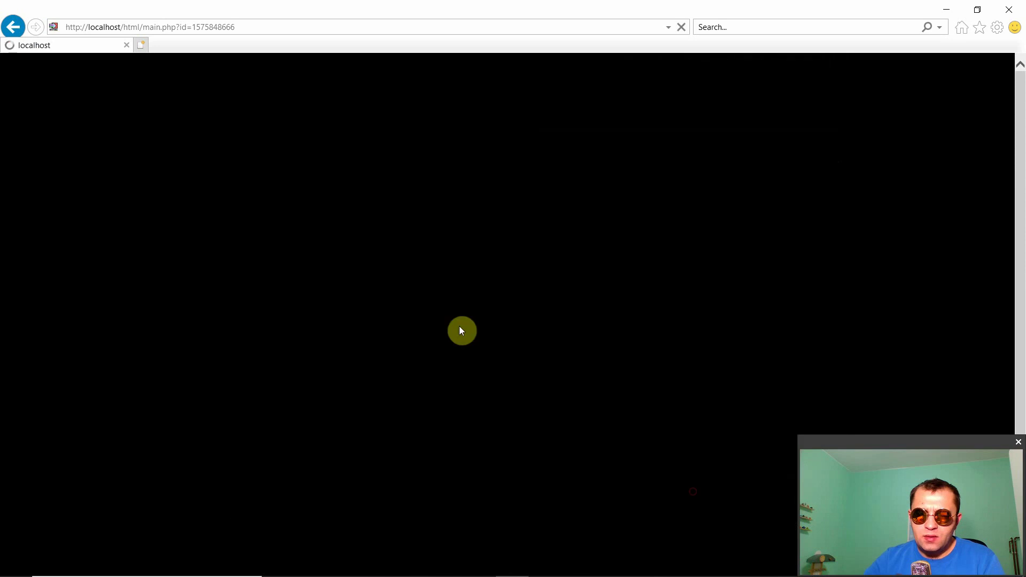
Step: Examine the wall-mounted cooling units offered in the calculation and close the selection without choosing one
left_click(501, 188)
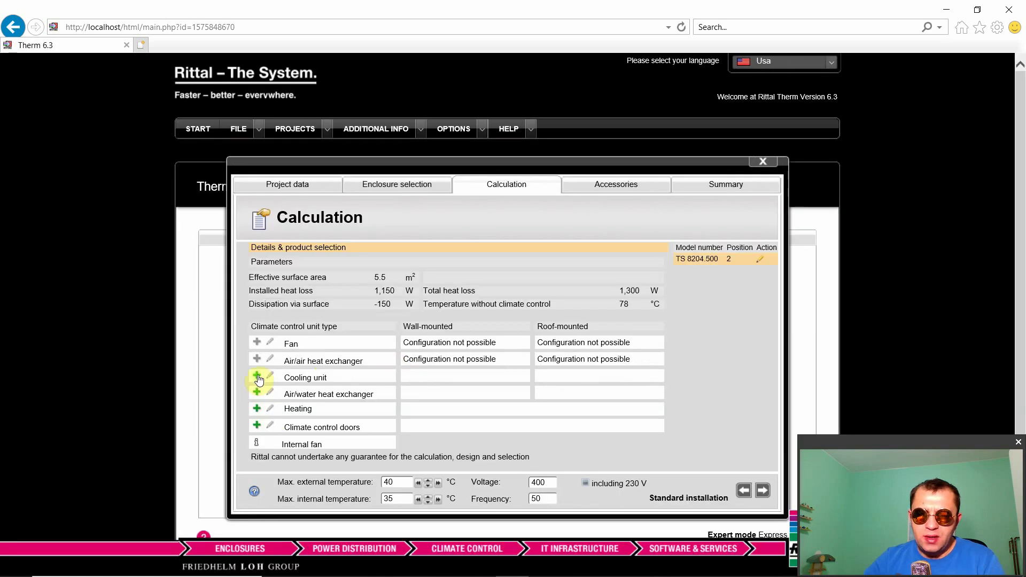
left_click(257, 376)
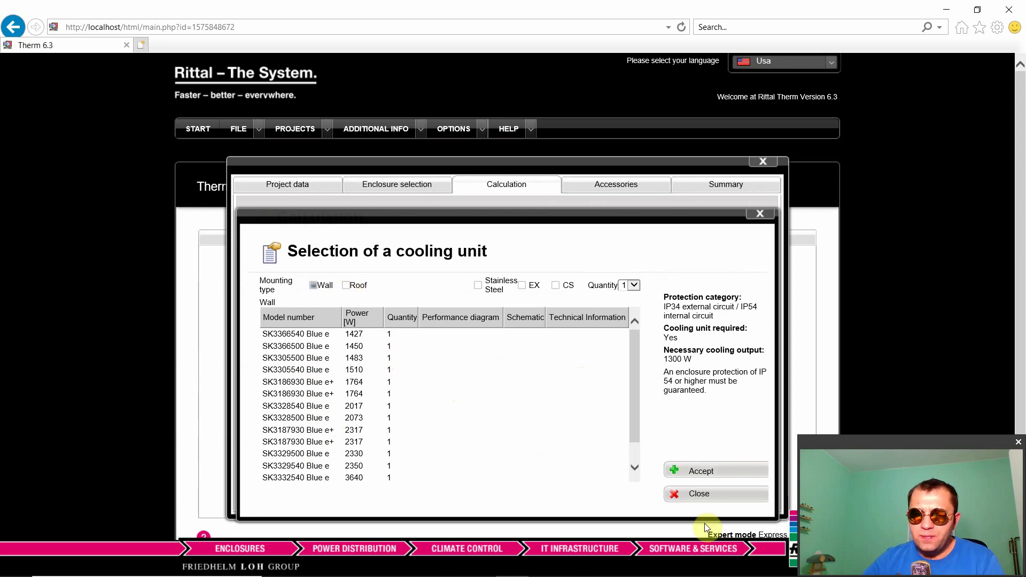
left_click(697, 493)
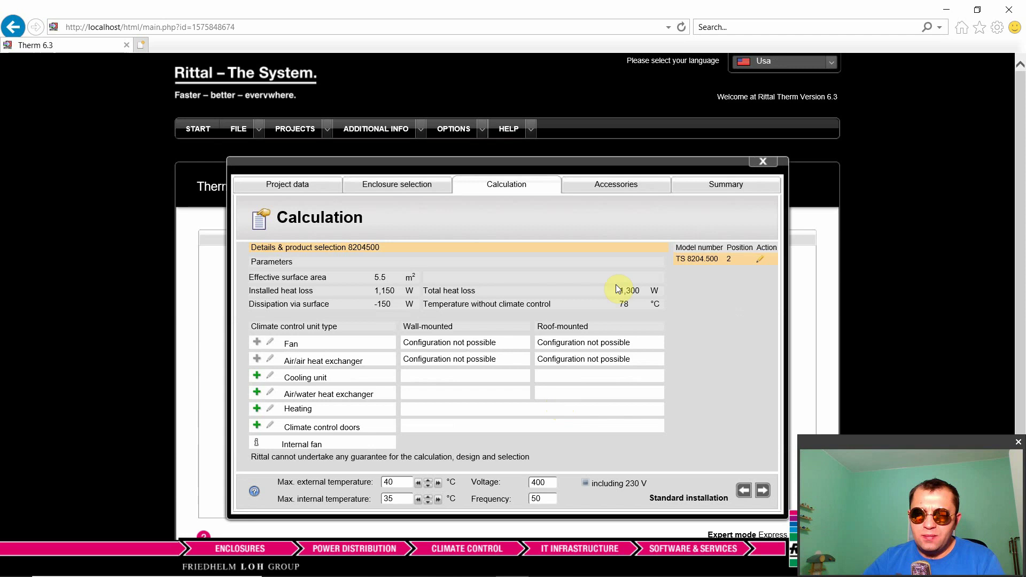
Step: Examine the project's accessories and climate control summary with its export options, and close the project to return to the quick start page
left_click(602, 184)
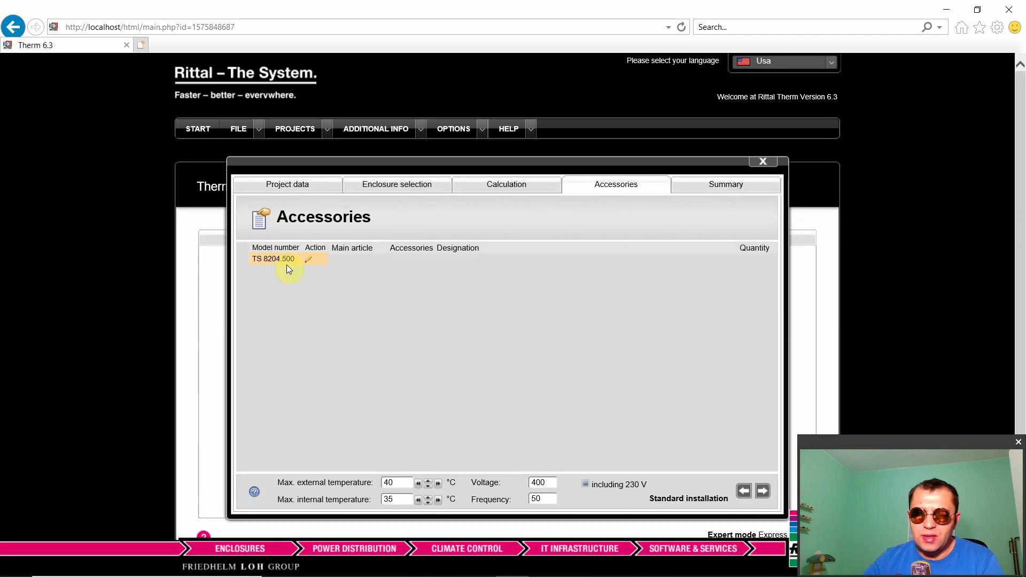
left_click(728, 186)
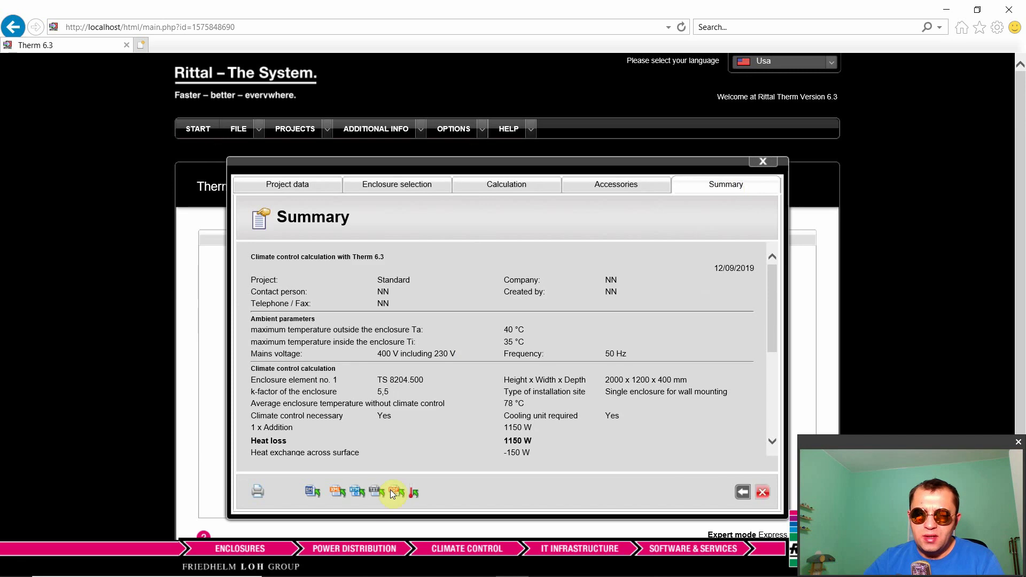
scroll(402, 490, "down", 1)
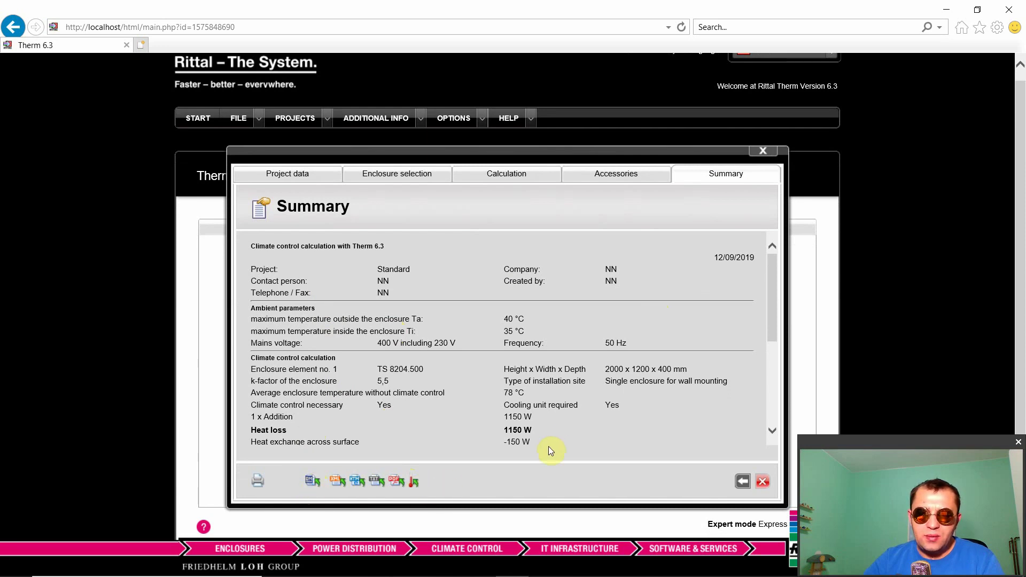
left_click(765, 486)
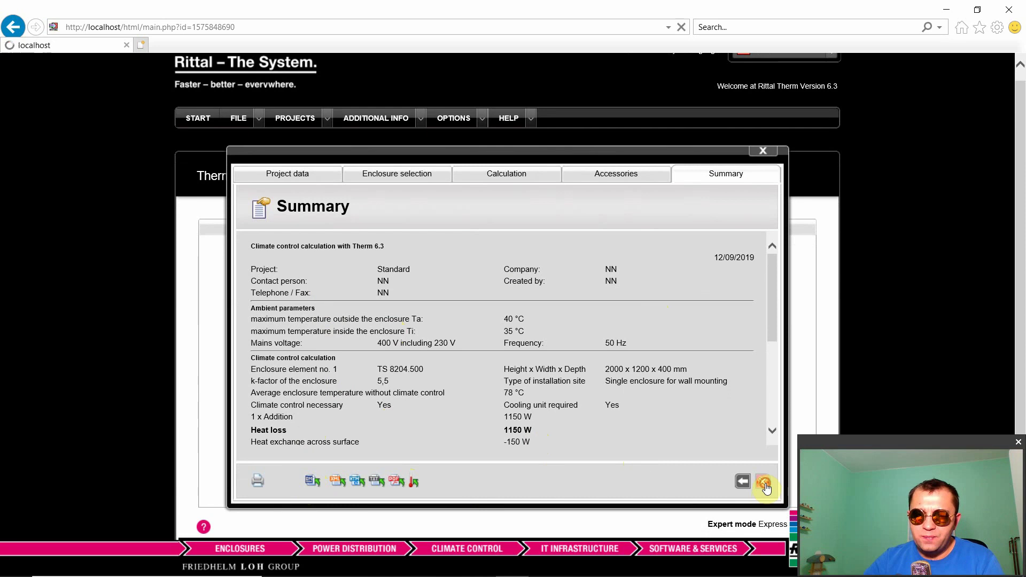
left_click(257, 238)
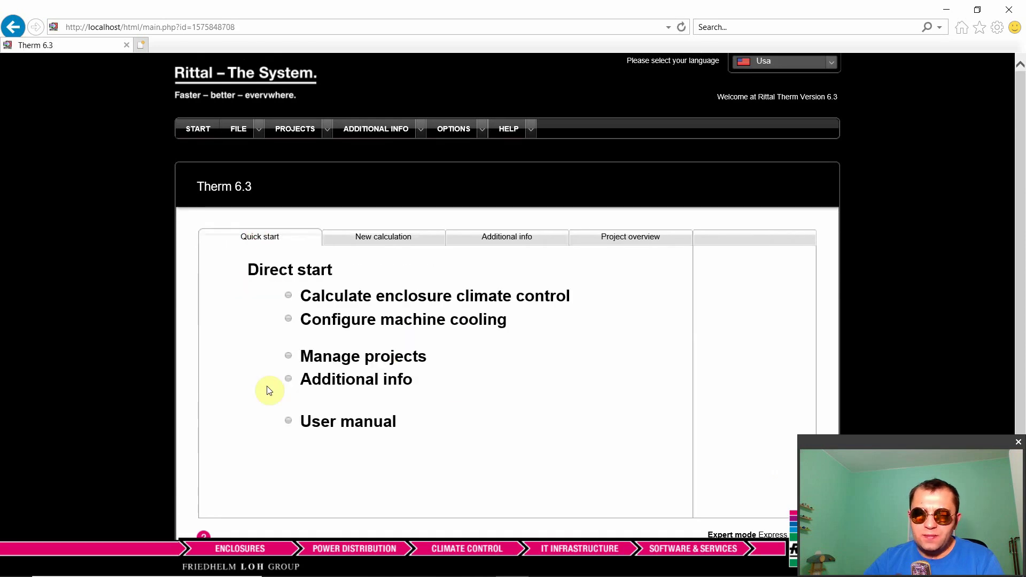
Step: Switch to EPLAN Electric P8 and collapse the CAB2 power consumers cabinet in the Student1 project's page structure
mouse_move(295, 129)
left_click(321, 156)
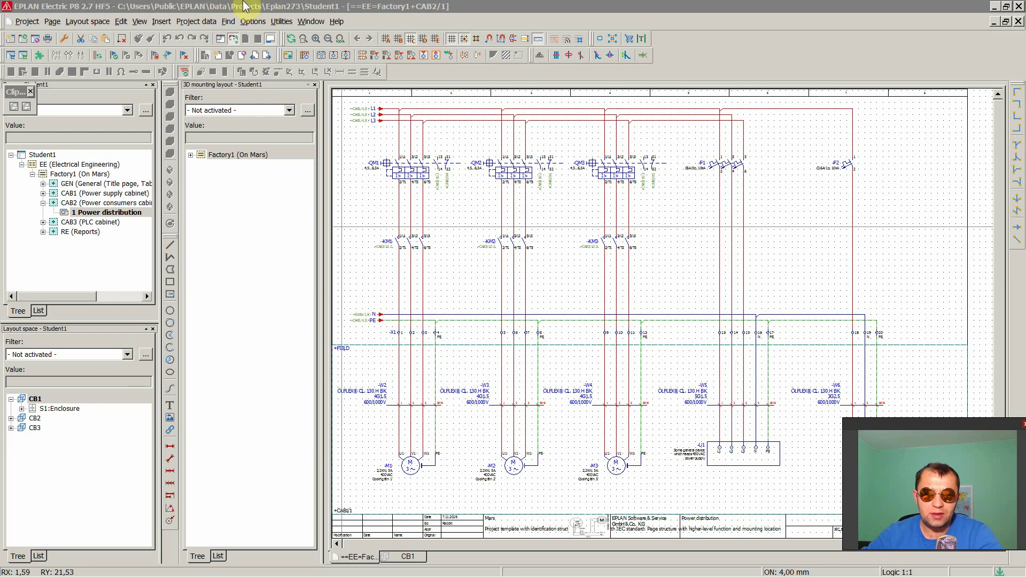
left_click(365, 210)
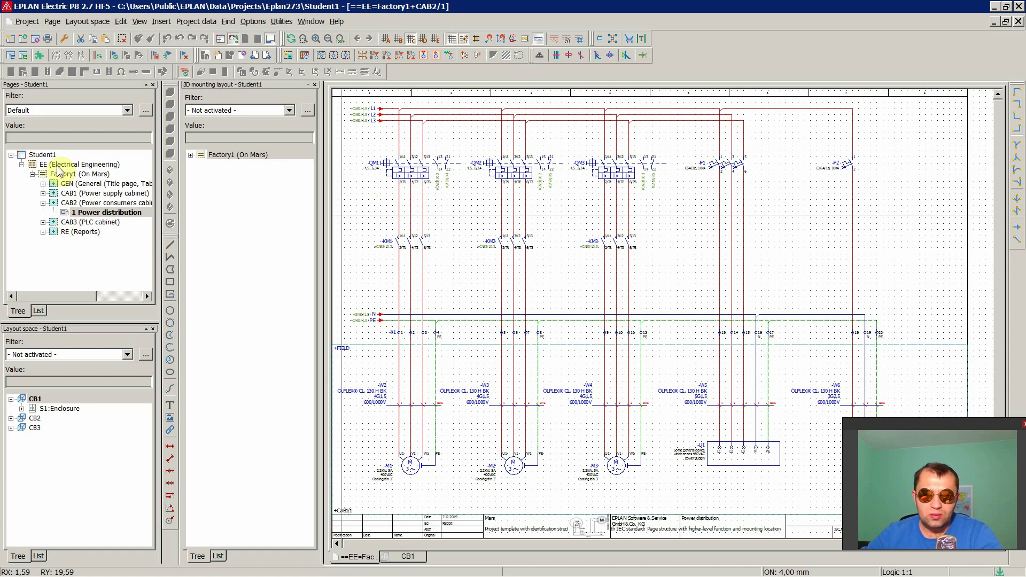
left_click(43, 155)
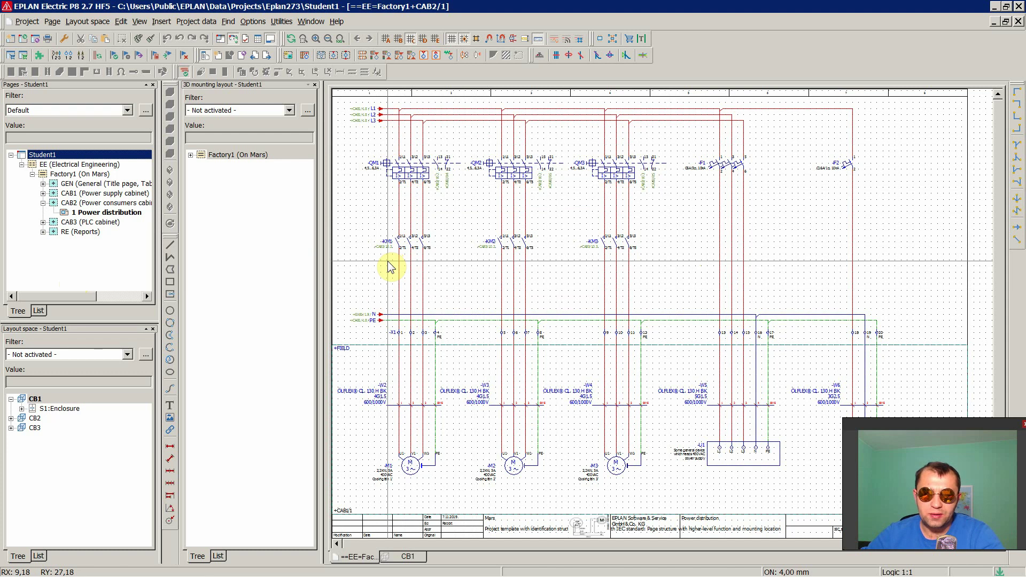
double_click(70, 203)
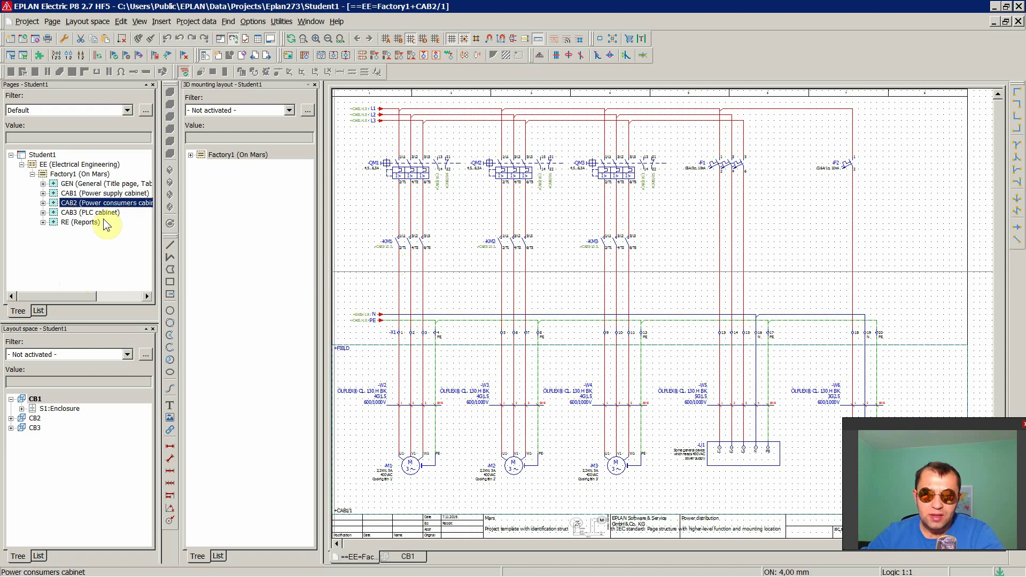